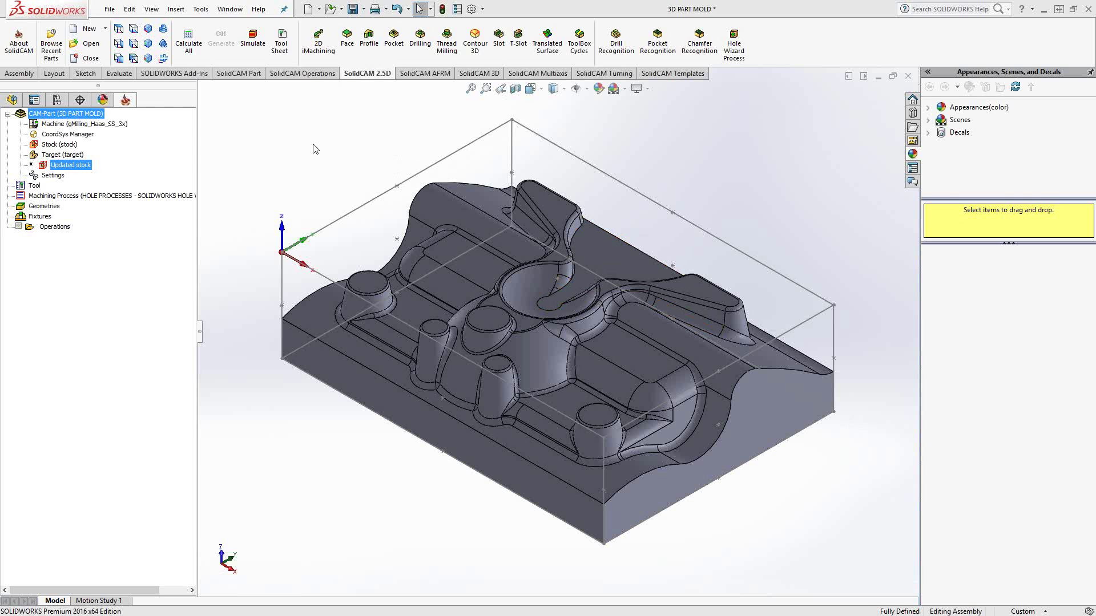
Add a new 3D HSR milling operation from the Operations menu
right_click(55, 227)
mouse_move(154, 250)
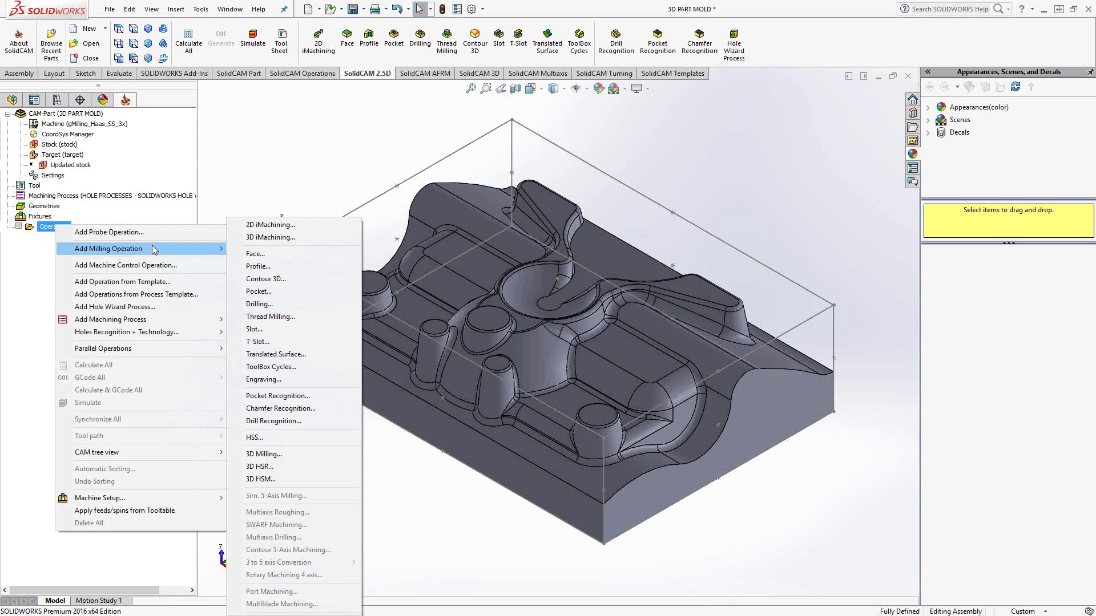
left_click(287, 473)
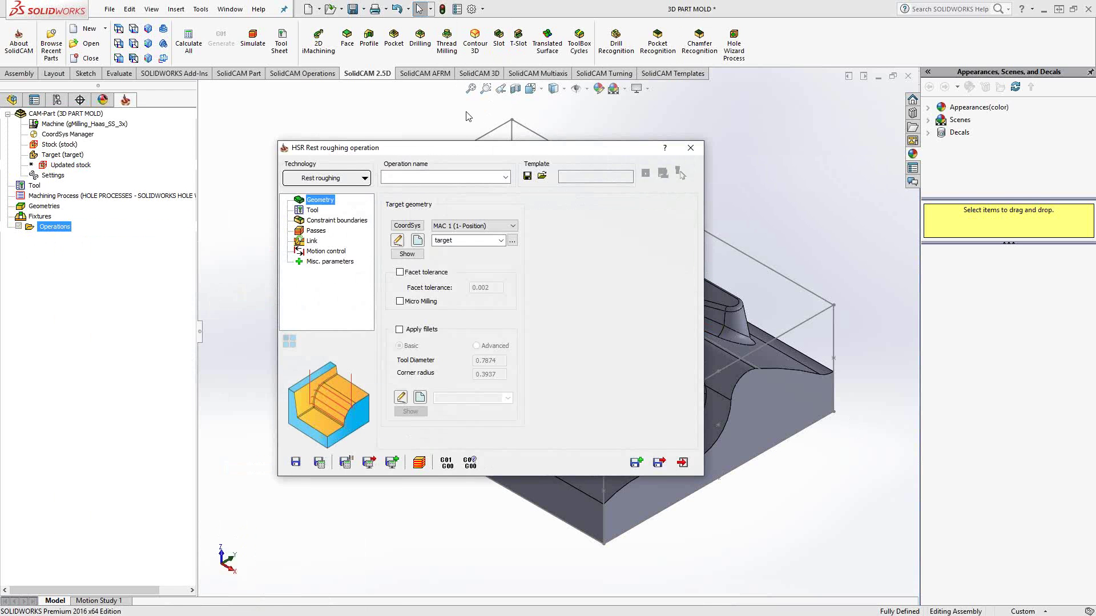
Set the operation's technology to HM Roughing and move on to its Tool settings
left_click(366, 178)
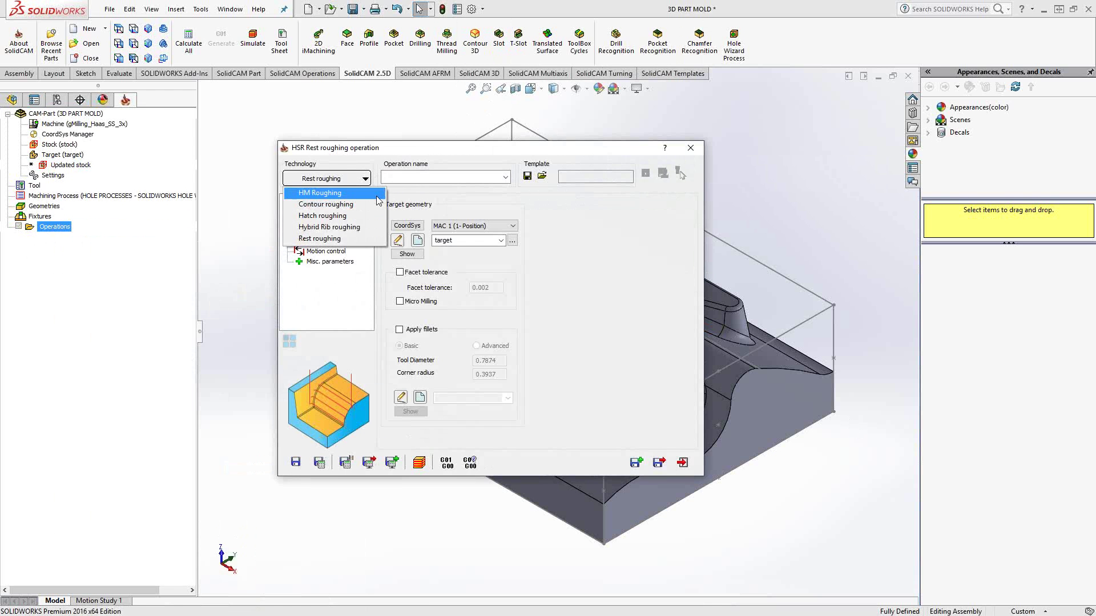
left_click(326, 194)
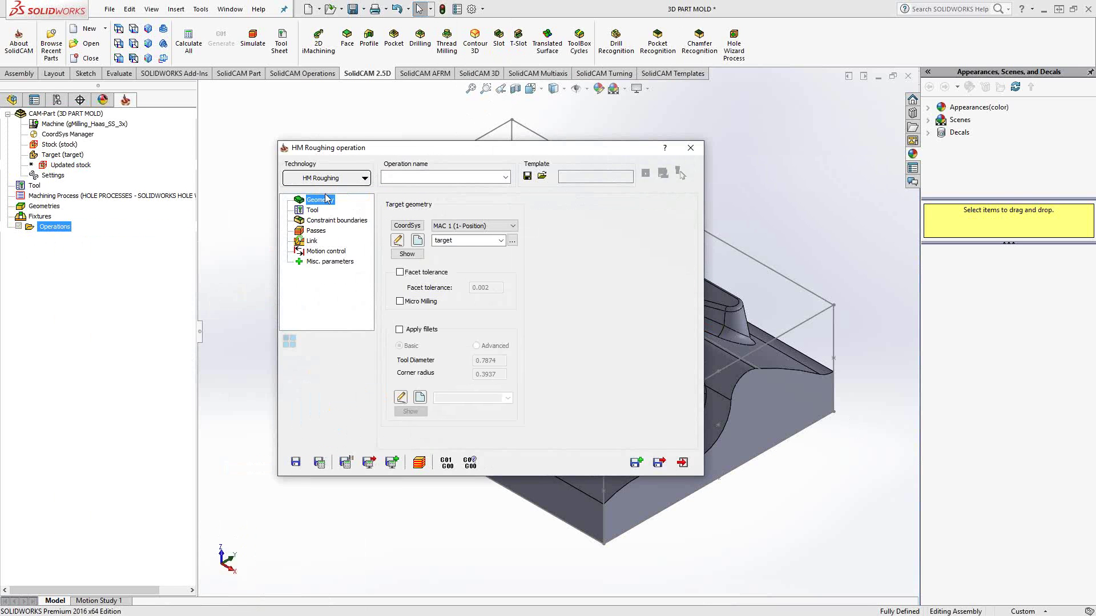
left_click(362, 180)
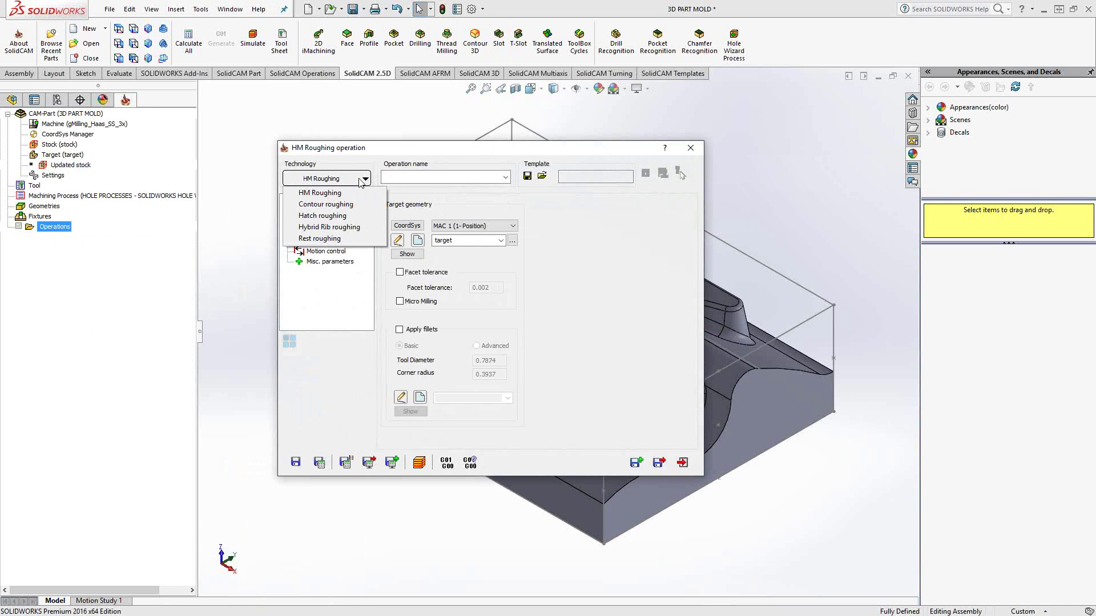
left_click(348, 155)
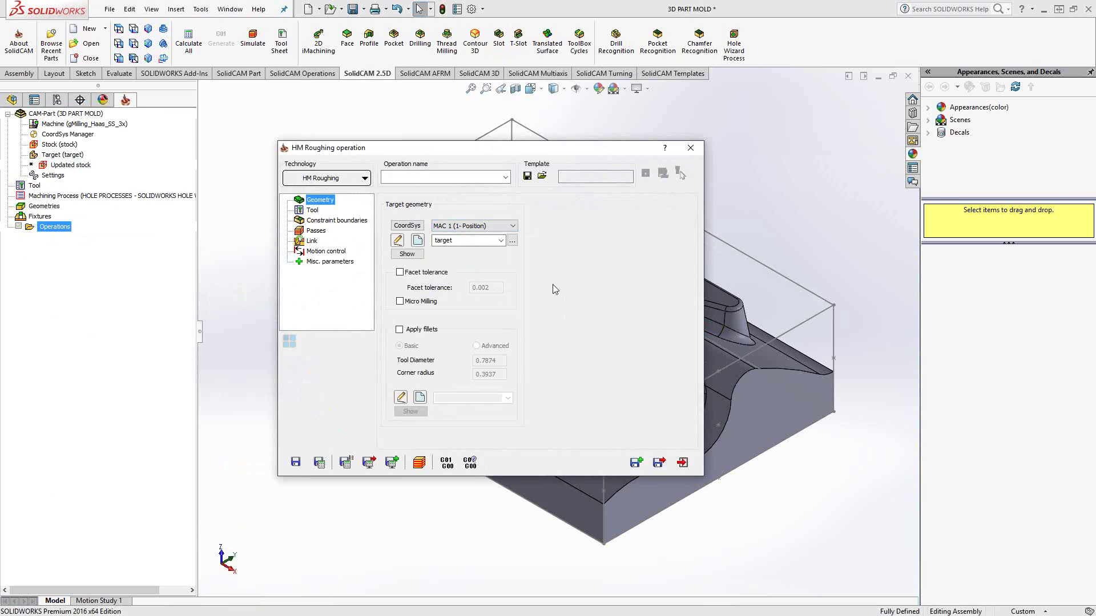
key("Down")
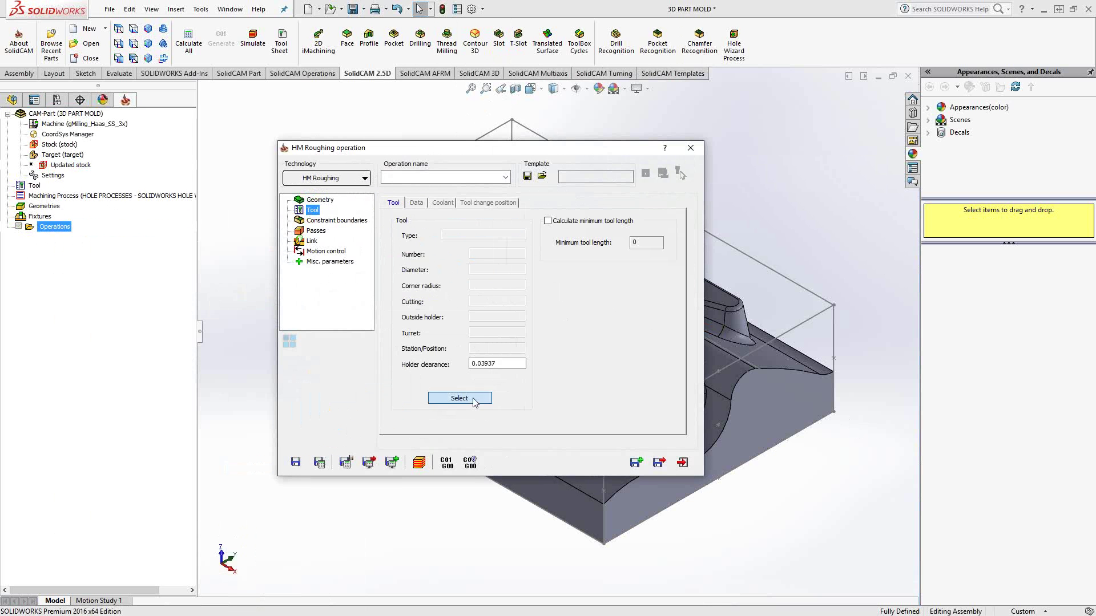
Select tool 1, the 0.5 inch end mill, and show the constraint boundary settings
left_click(459, 398)
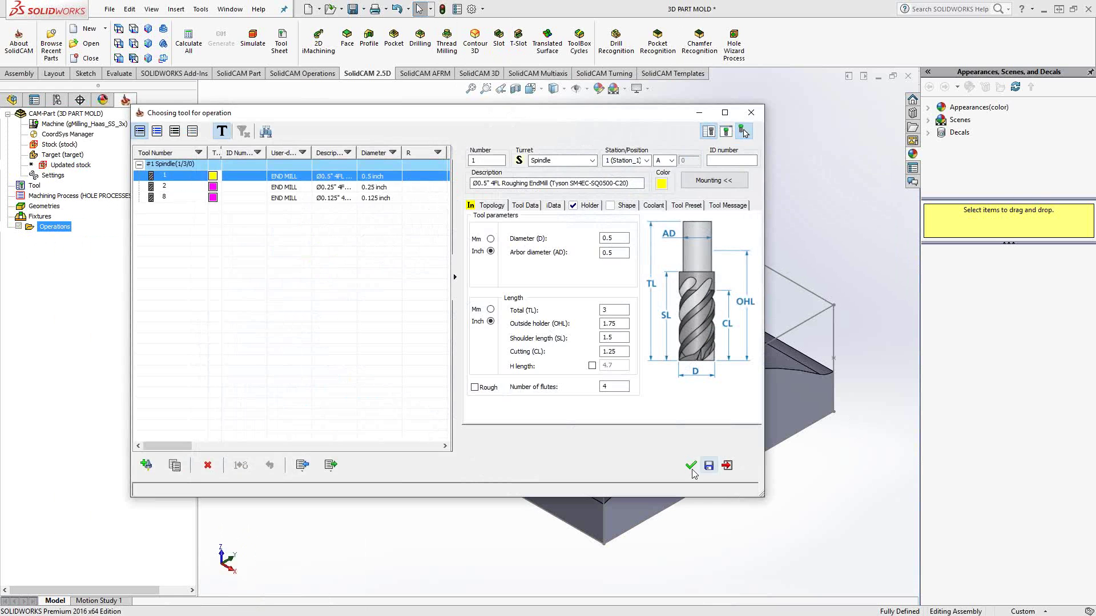
left_click(690, 465)
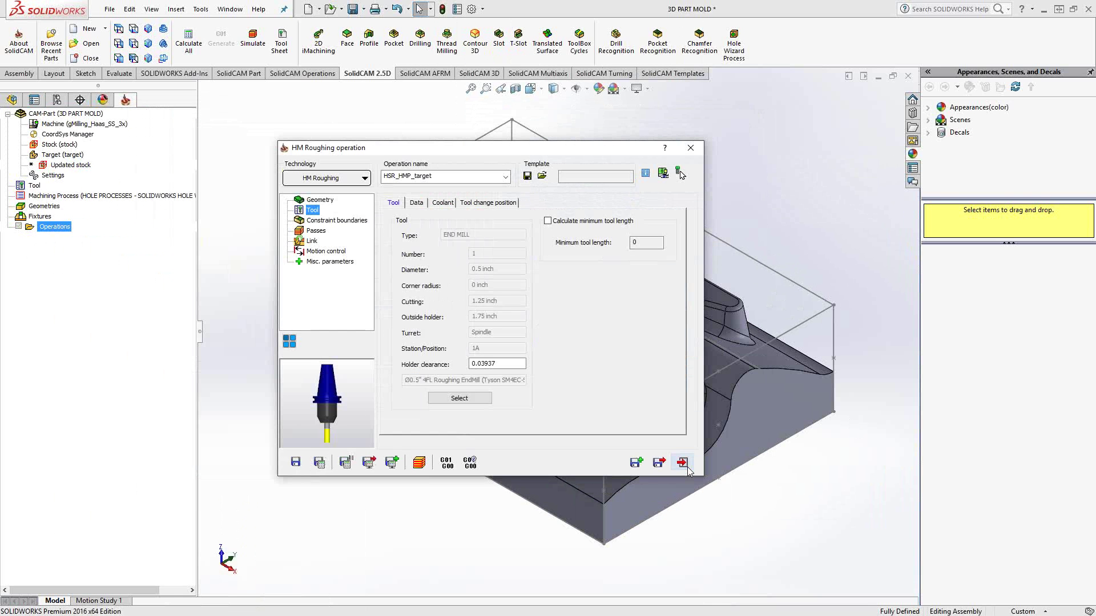
left_click(333, 222)
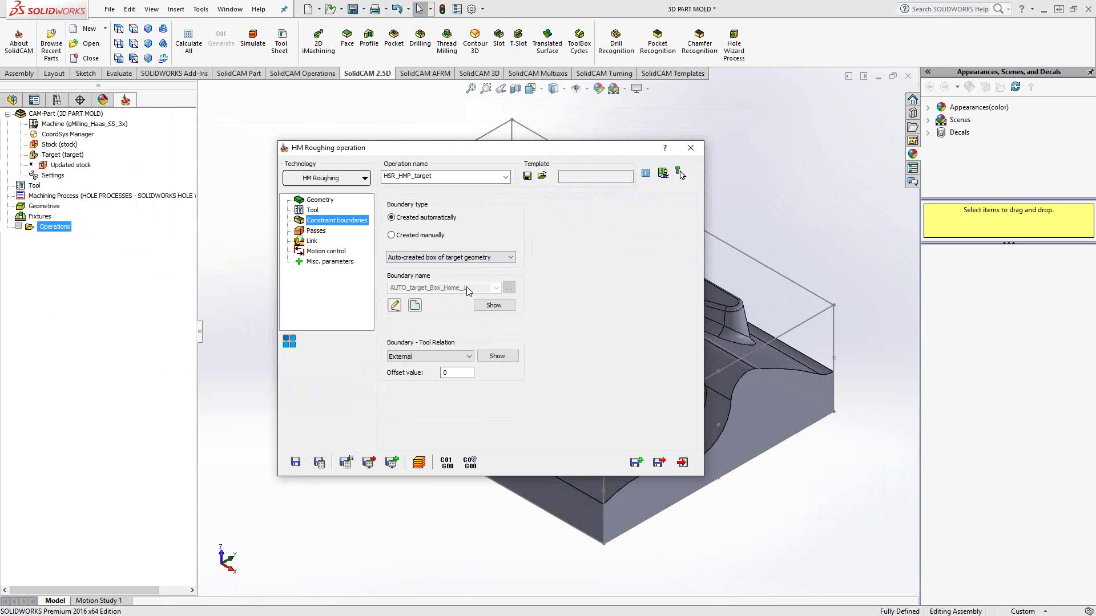
left_click(493, 305)
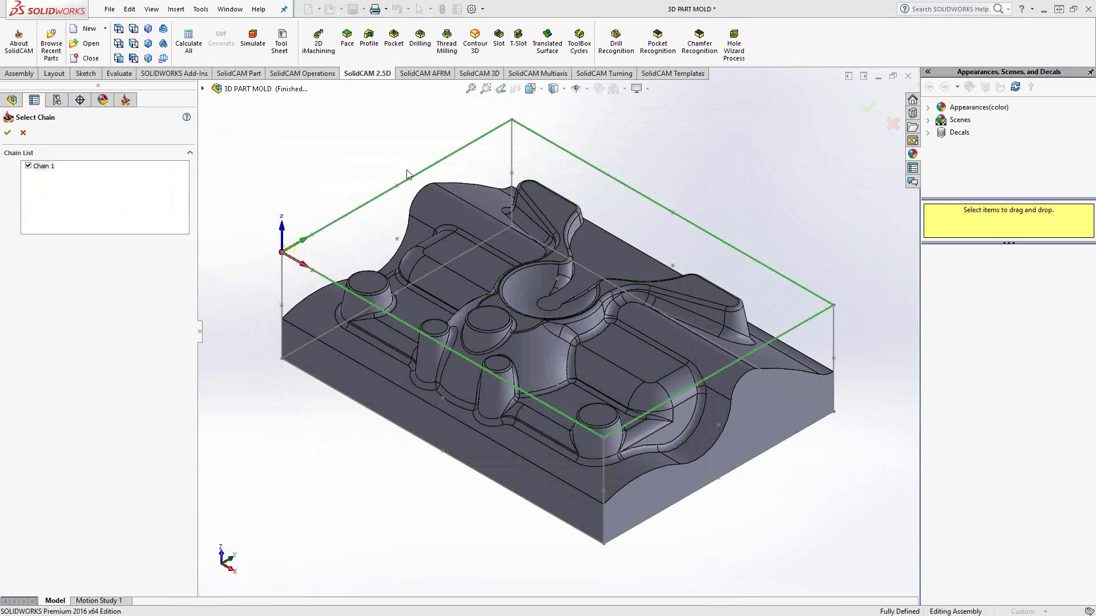
left_click(23, 133)
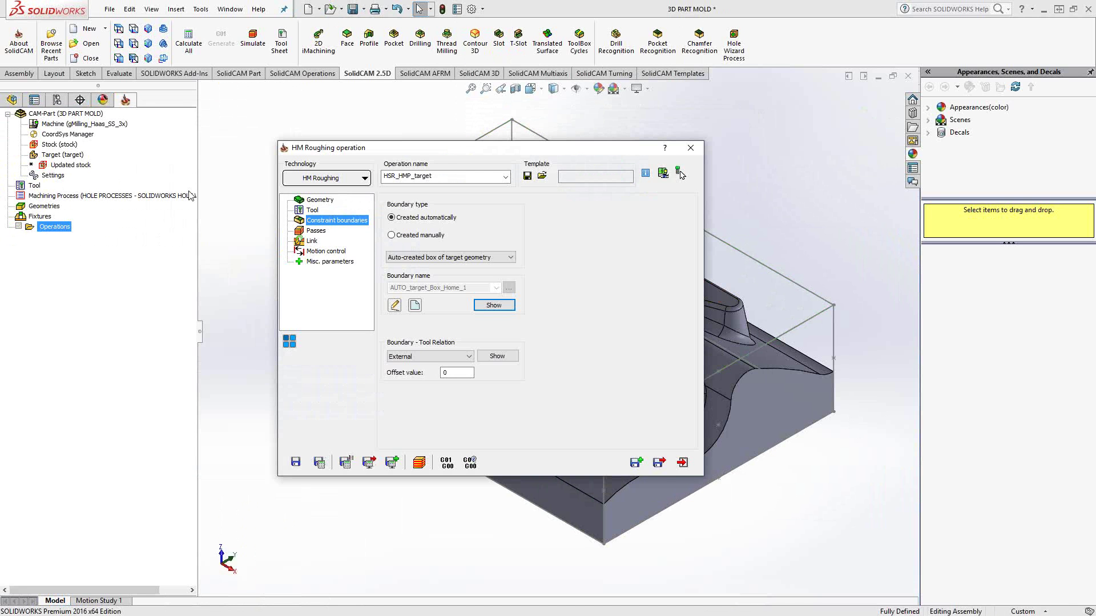
left_click(420, 235)
left_click(507, 257)
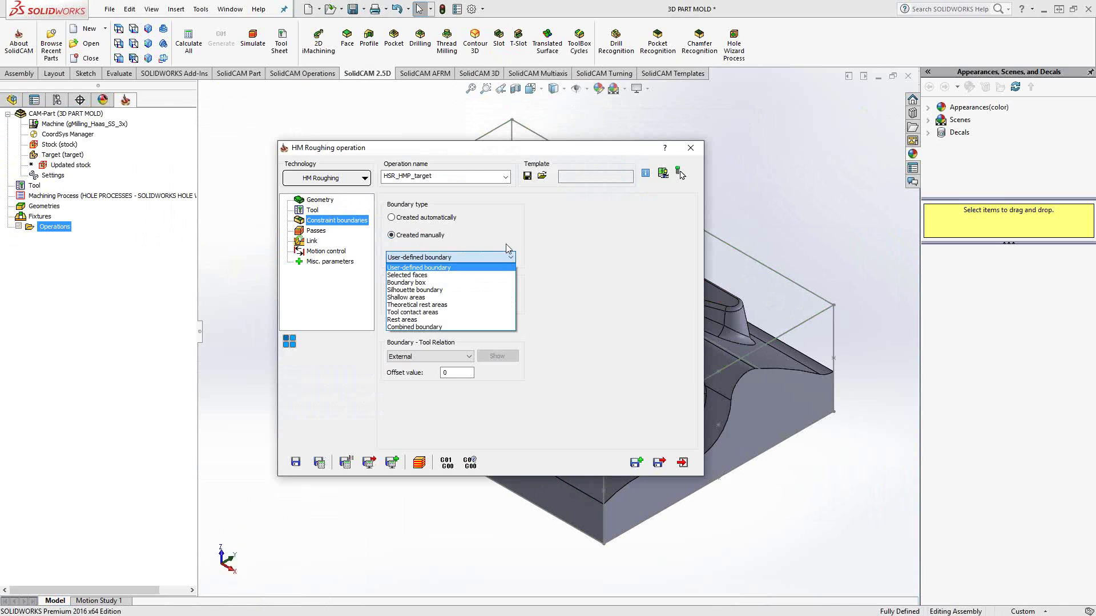
left_click(504, 241)
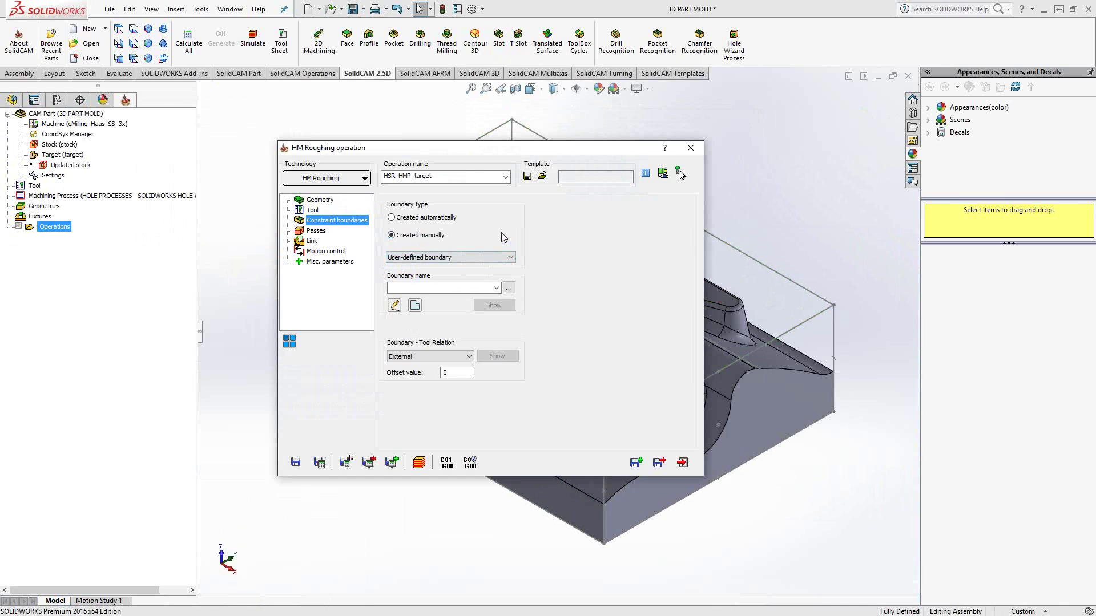
left_click(399, 220)
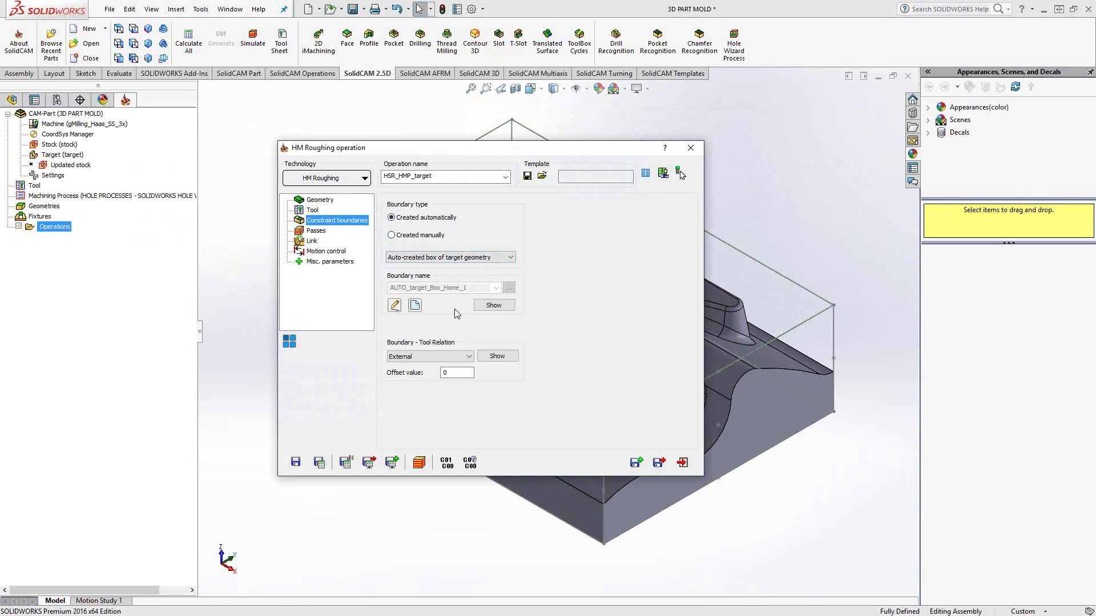
left_click(462, 356)
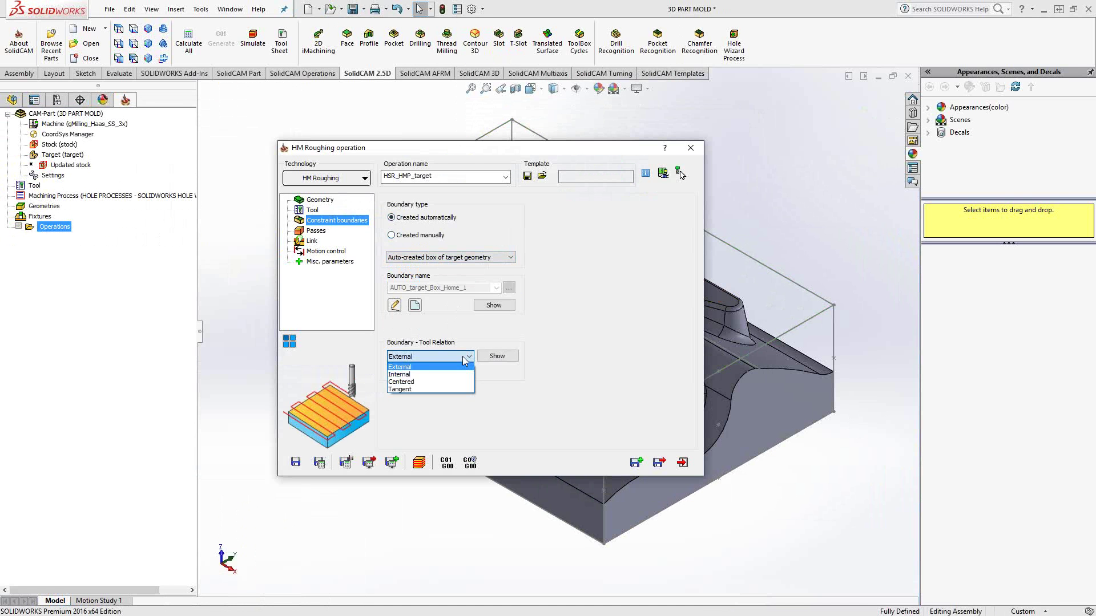
left_click(348, 357)
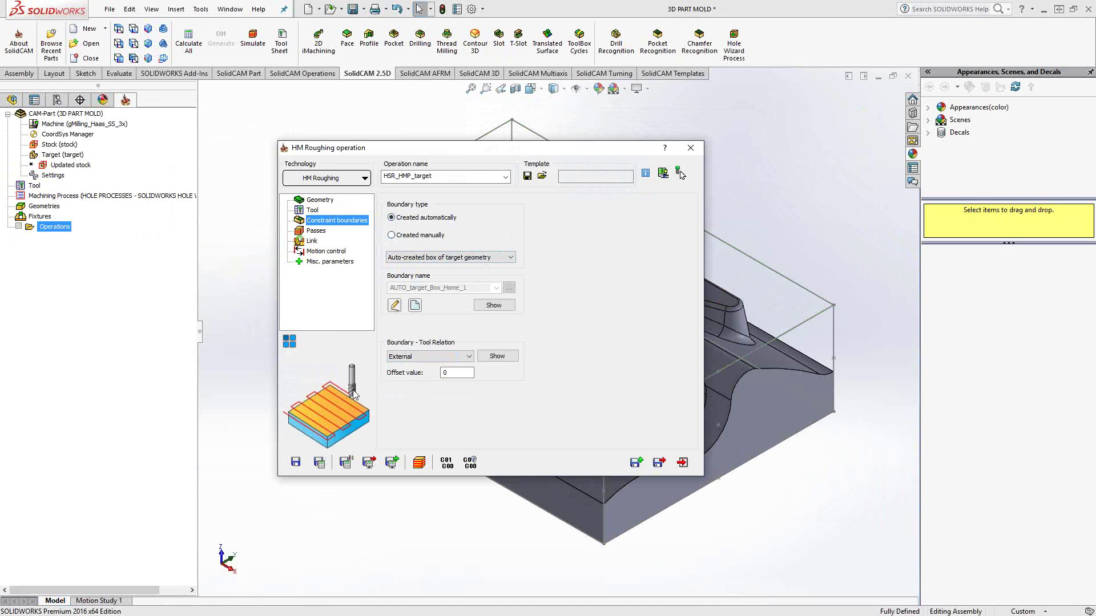
left_click(440, 358)
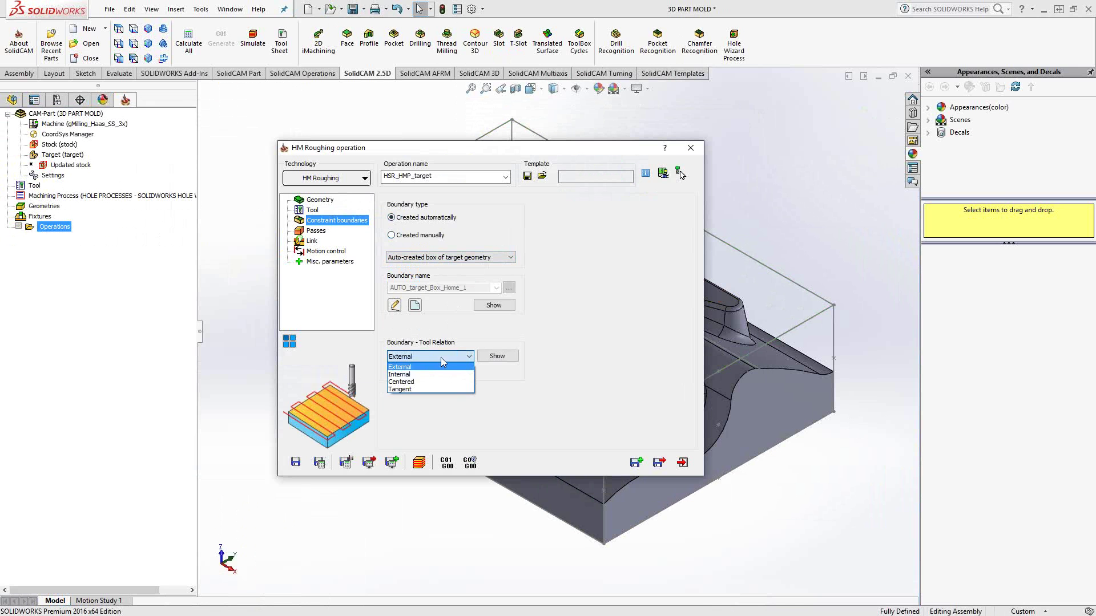
left_click(410, 375)
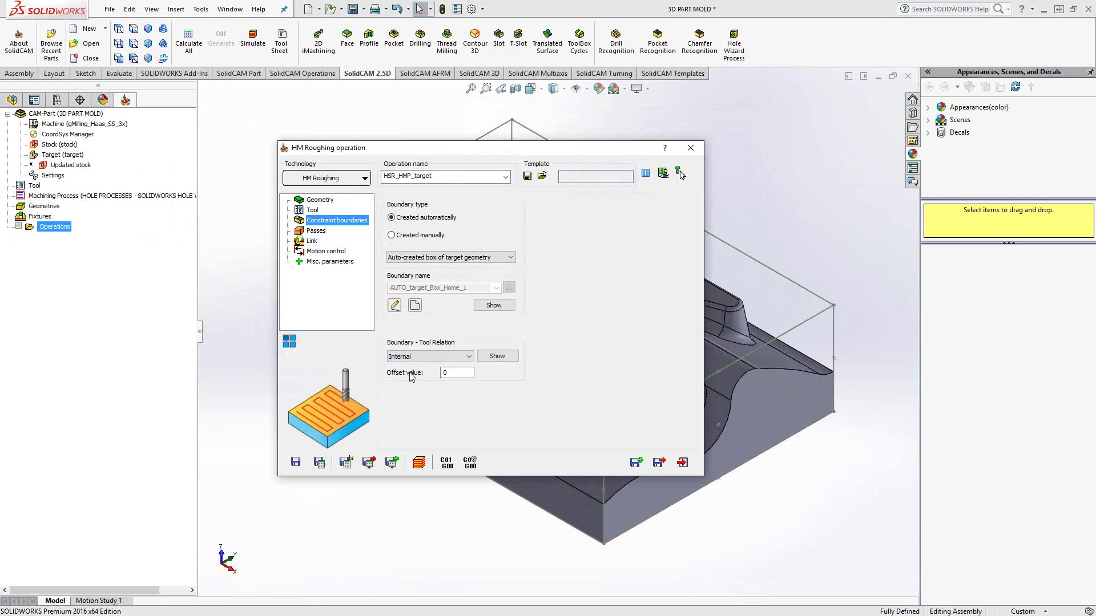
left_click(455, 358)
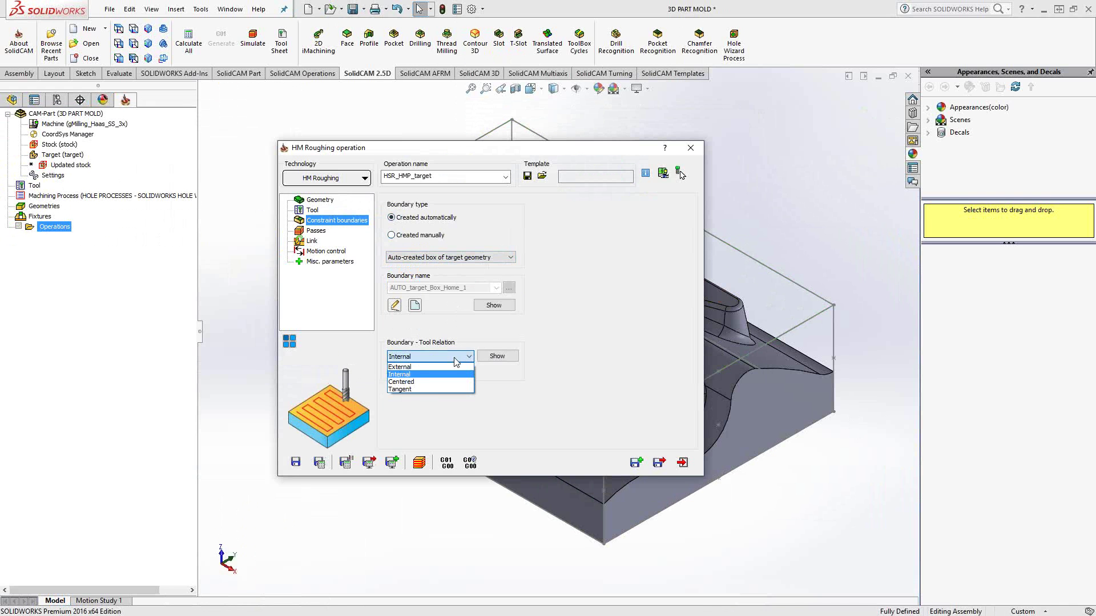
left_click(412, 382)
left_click(425, 358)
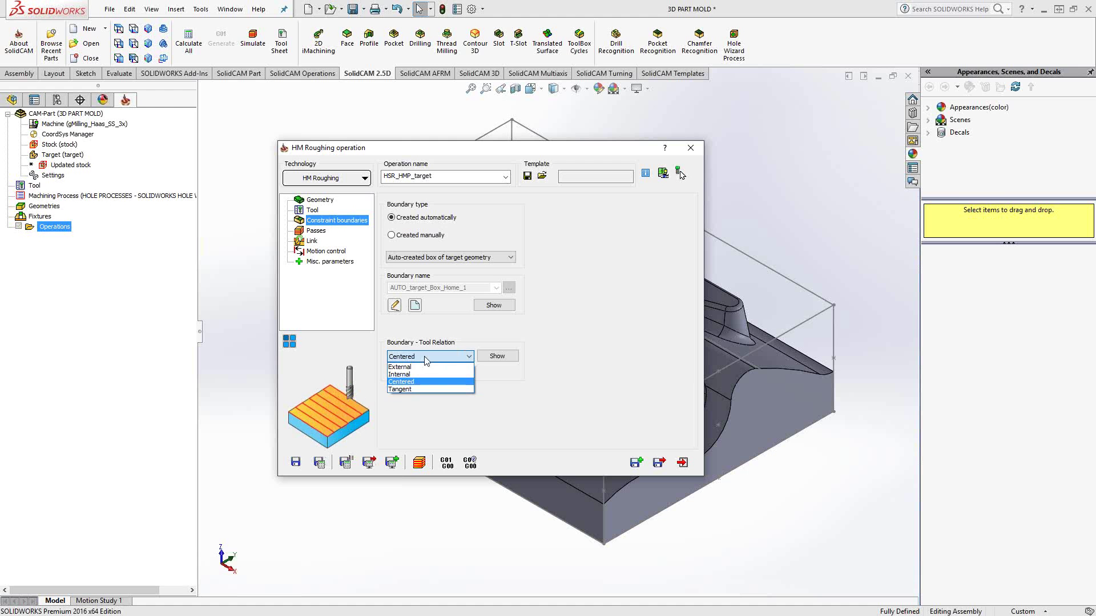
left_click(407, 390)
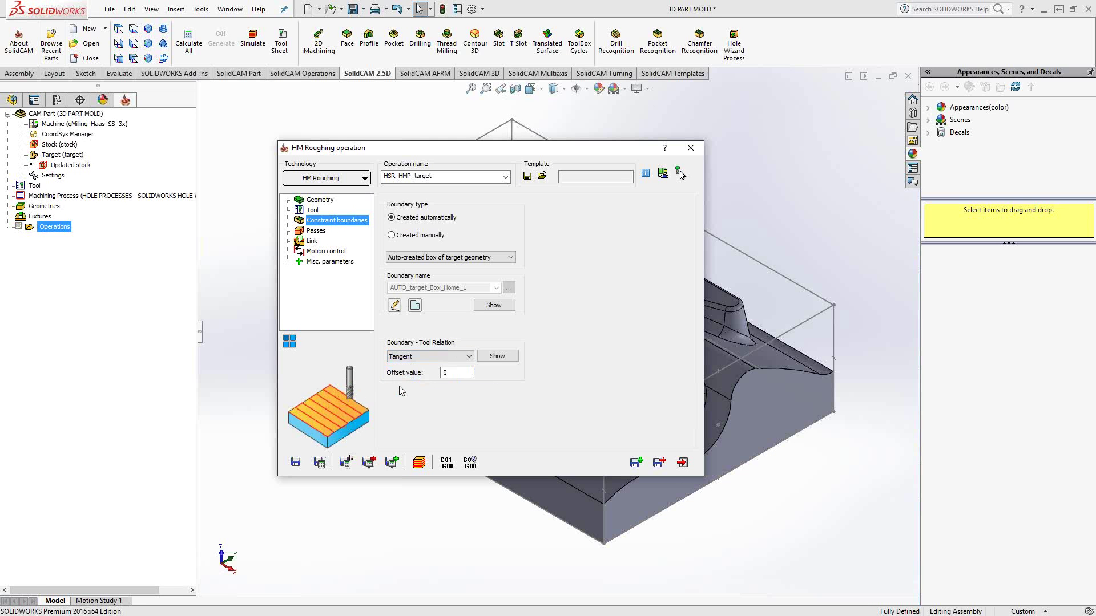
left_click(457, 361)
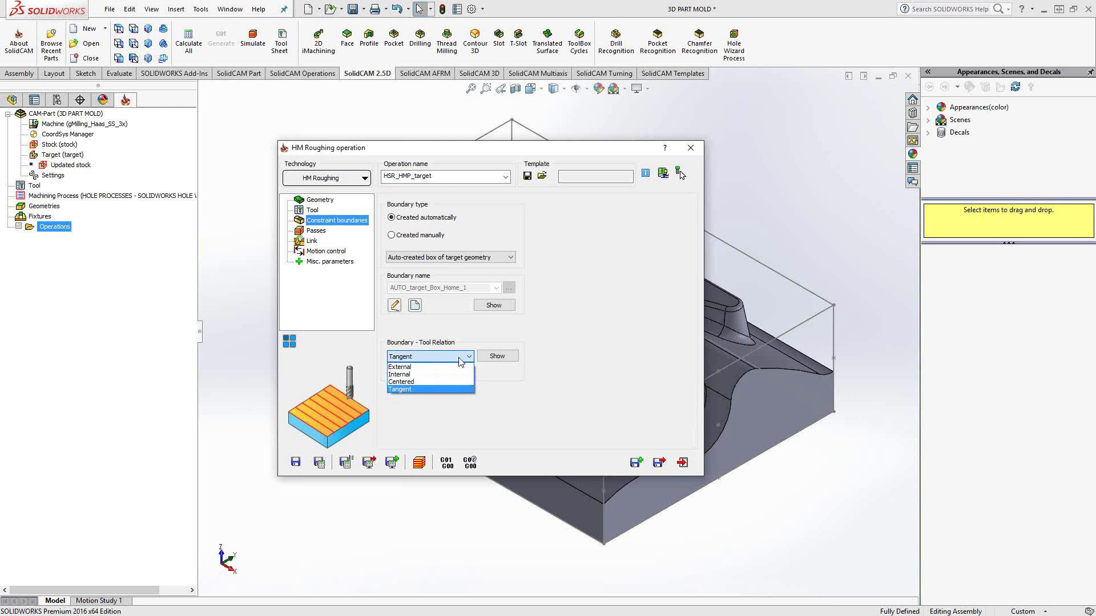
left_click(407, 368)
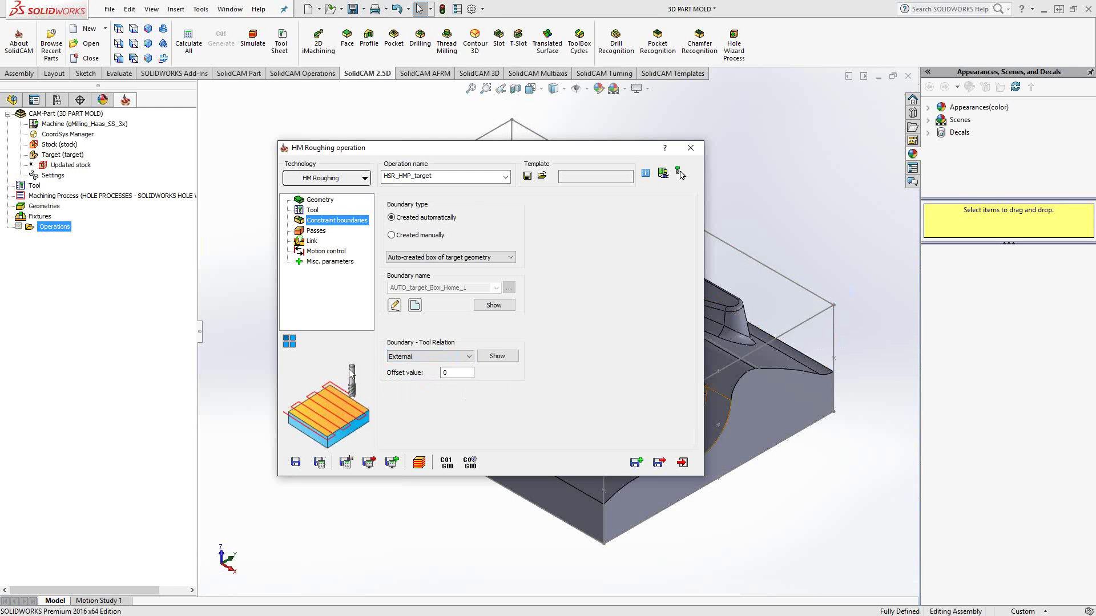
On the Passes page, set the wall and floor offsets to 0.01
left_click(316, 232)
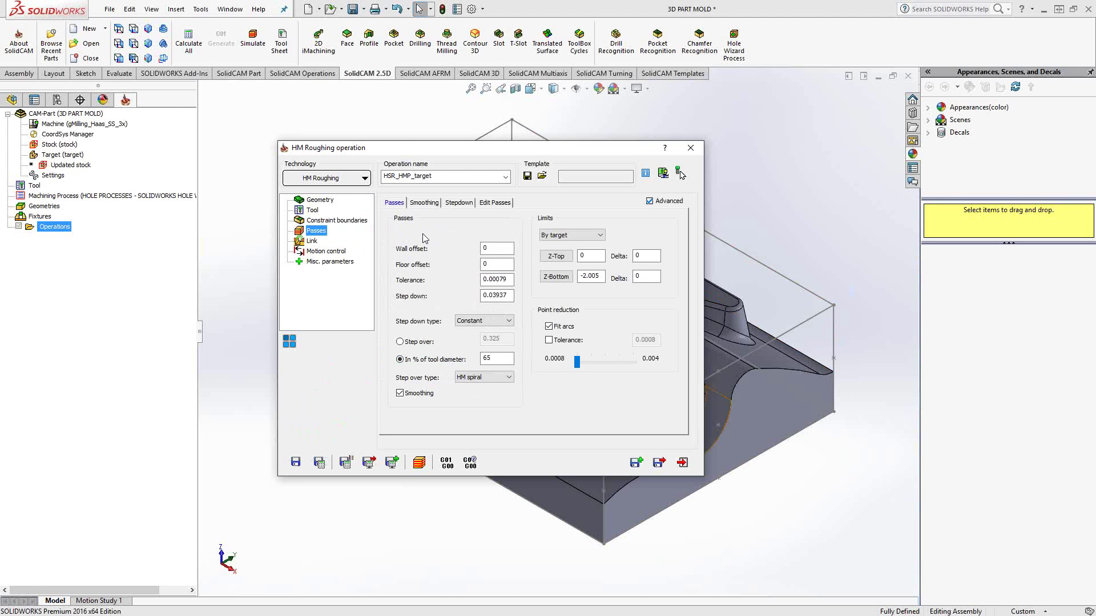
left_click(501, 249)
left_click_drag(502, 249, 460, 239)
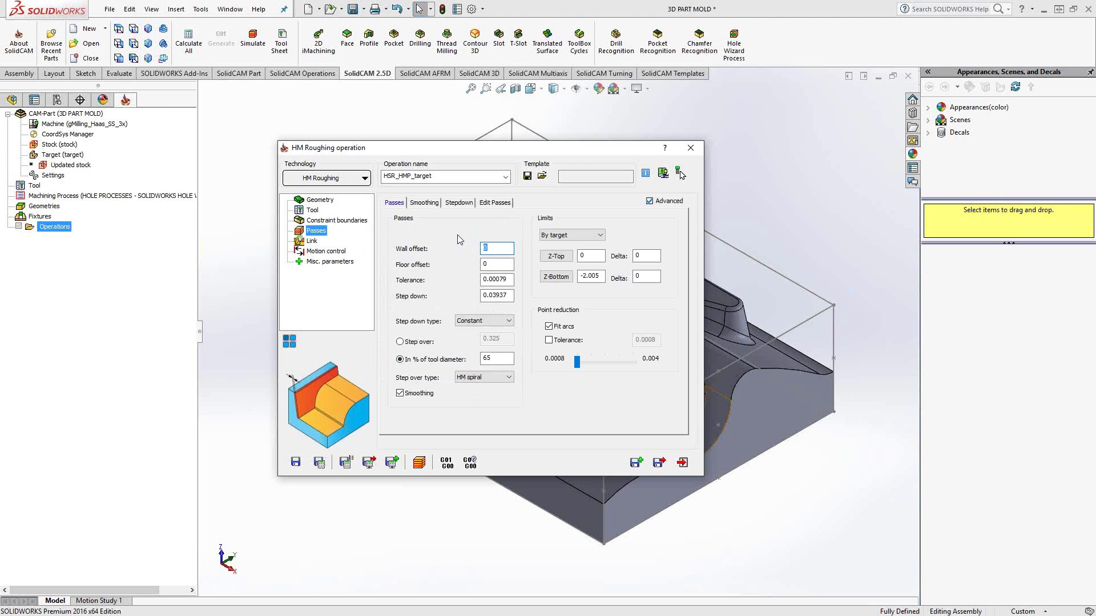
type(".01")
double_click(497, 265)
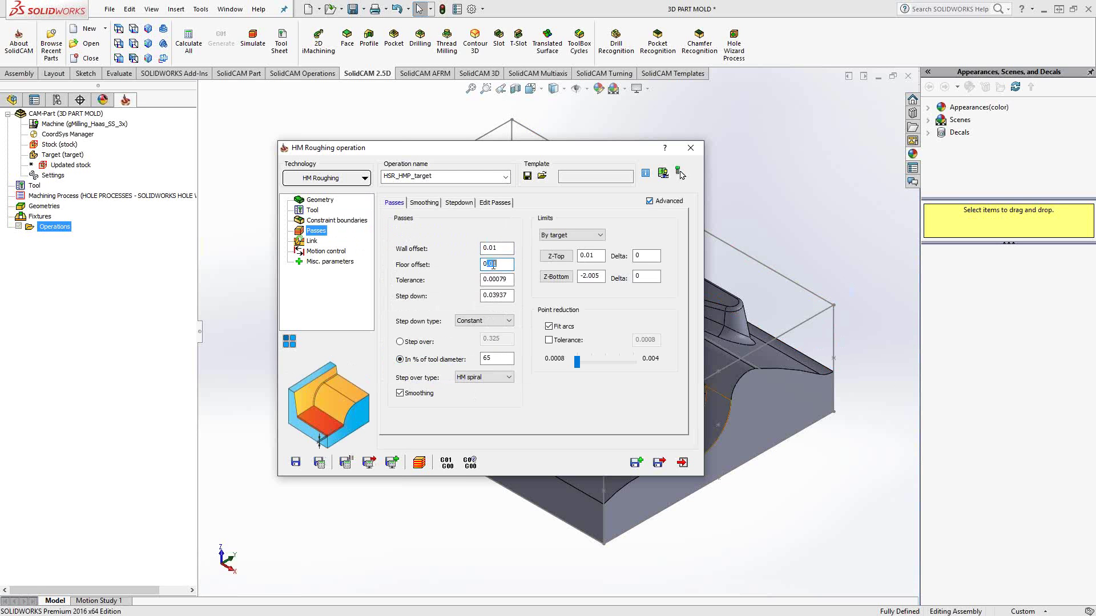
key("Tab")
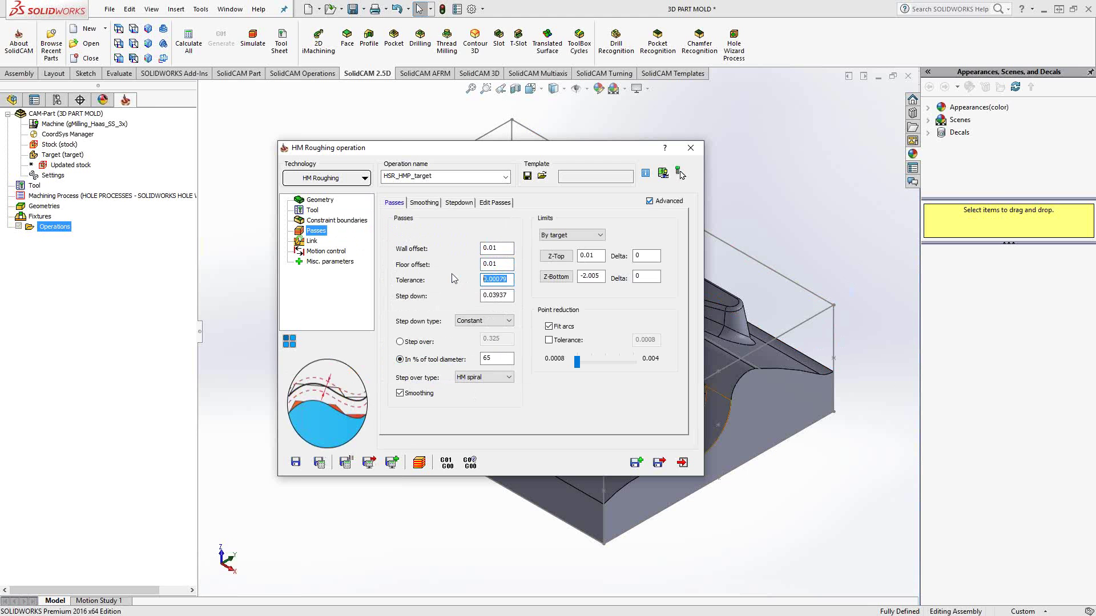
Set the step down to 0.25 and begin picking the Z-Top height
left_click(510, 295)
left_click_drag(510, 295, 448, 288)
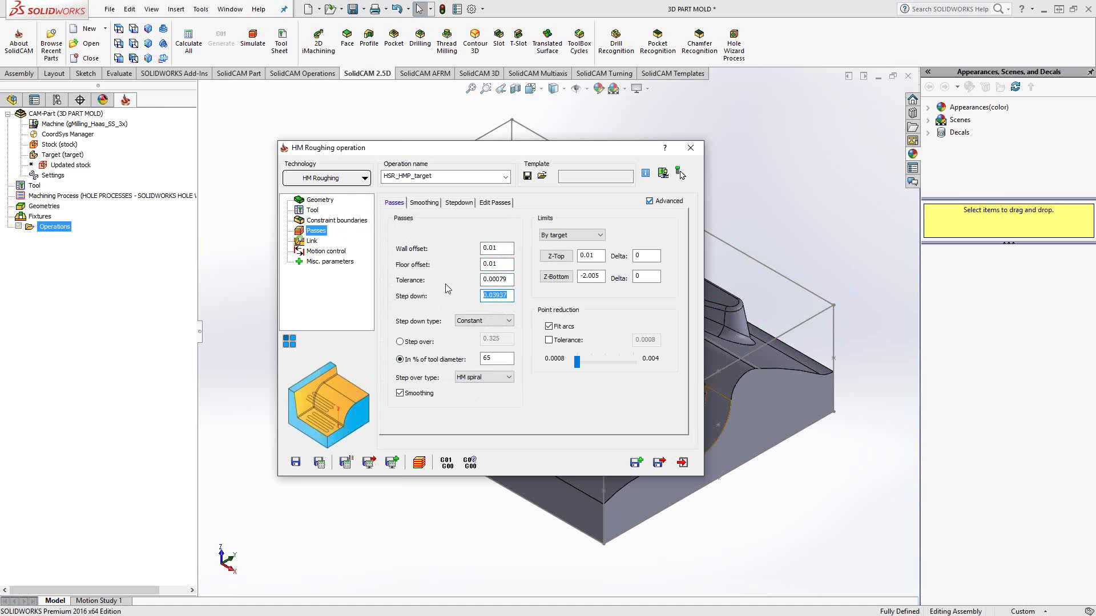
type(".25")
left_click(556, 258)
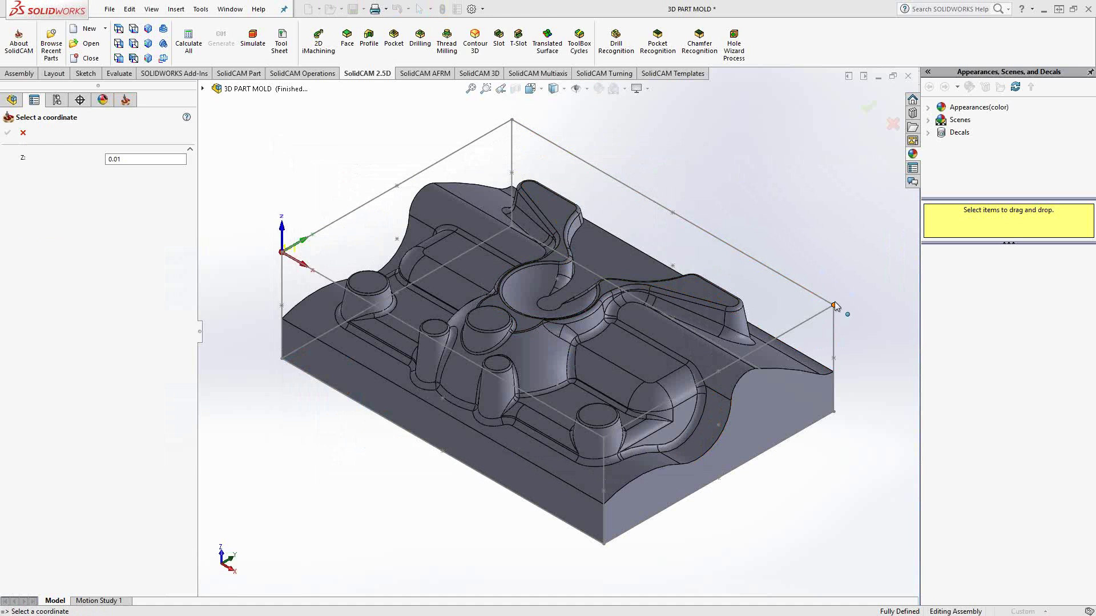
Pick the stock box's top corner for Z-Top 0 and bottom corner for Z-Bottom -2.005
left_click(833, 305)
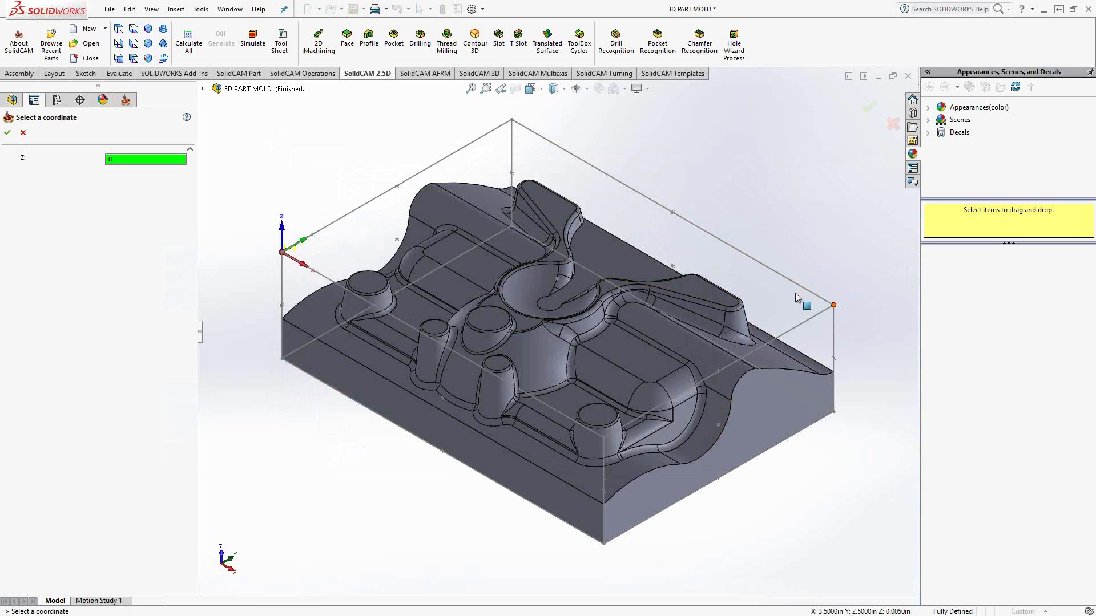
left_click(8, 134)
left_click(560, 277)
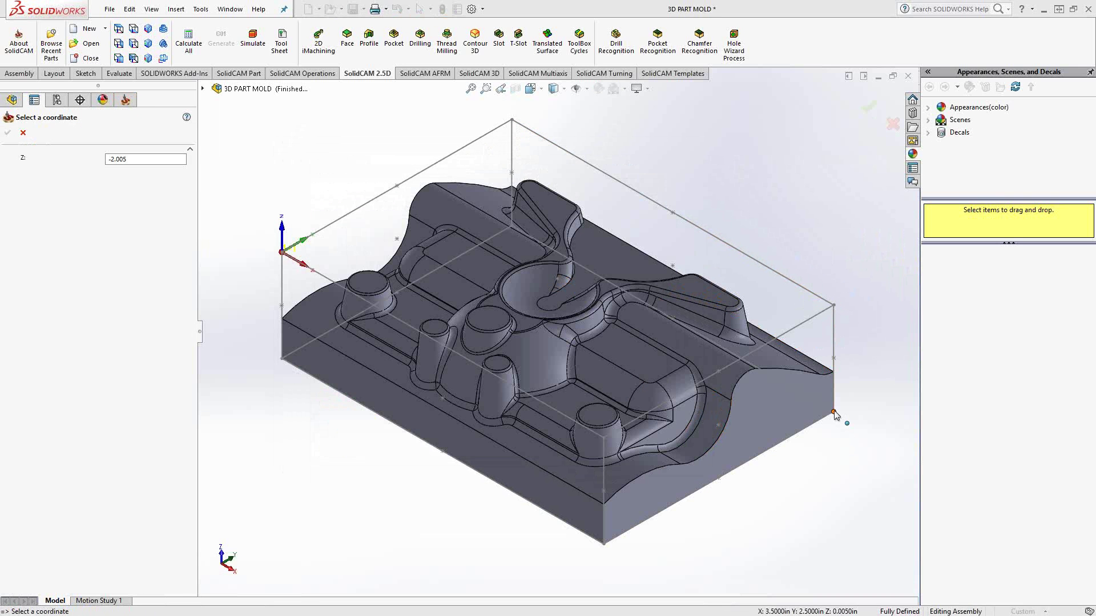
left_click(834, 411)
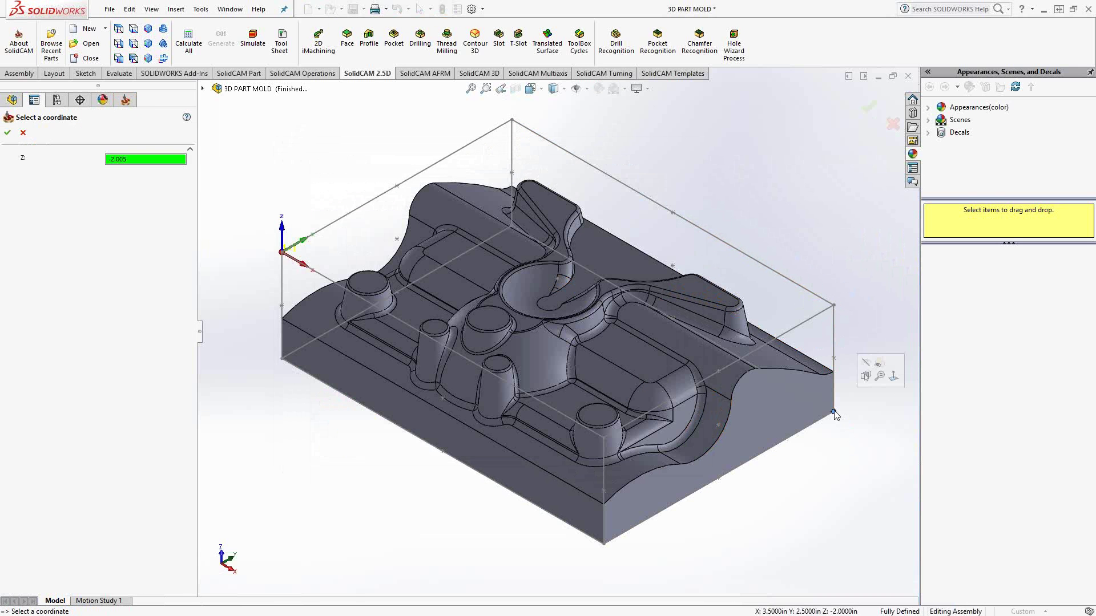
left_click(7, 134)
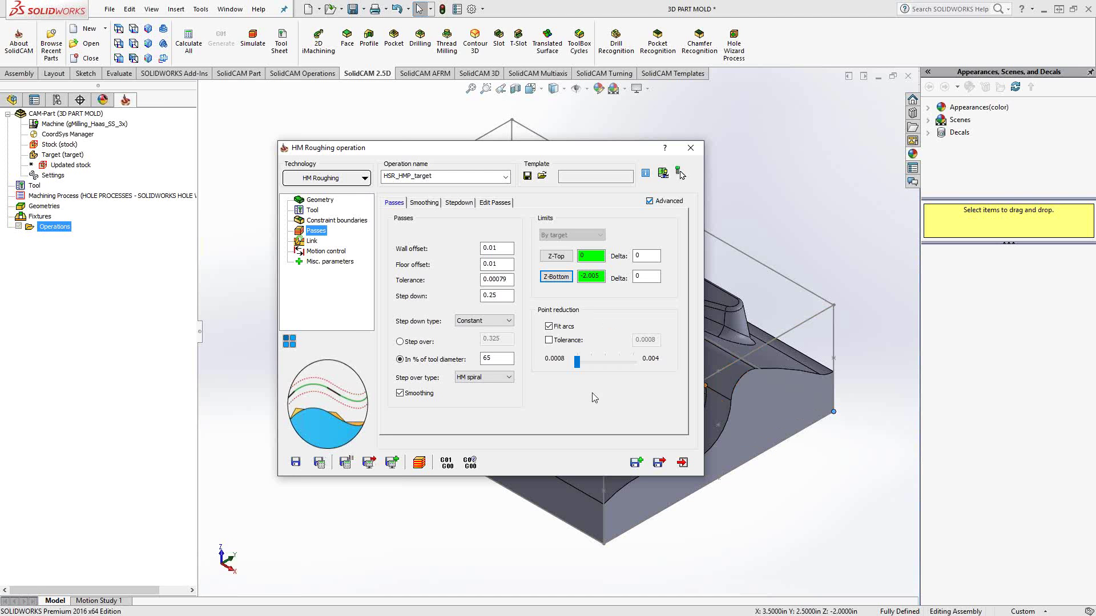
left_click(549, 327)
left_click(549, 327)
left_click(560, 341)
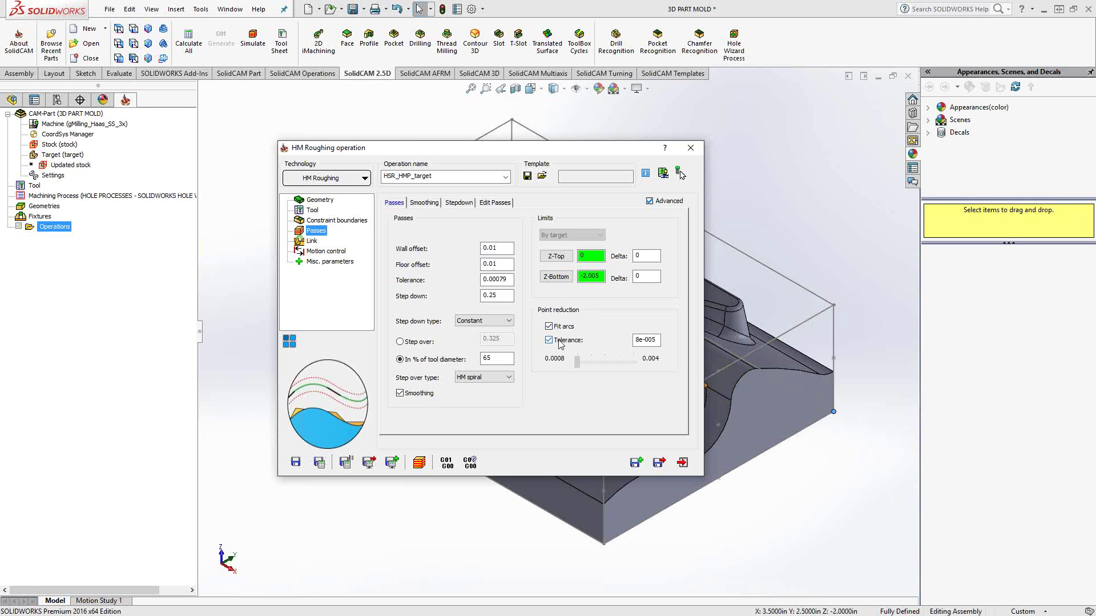
left_click(558, 341)
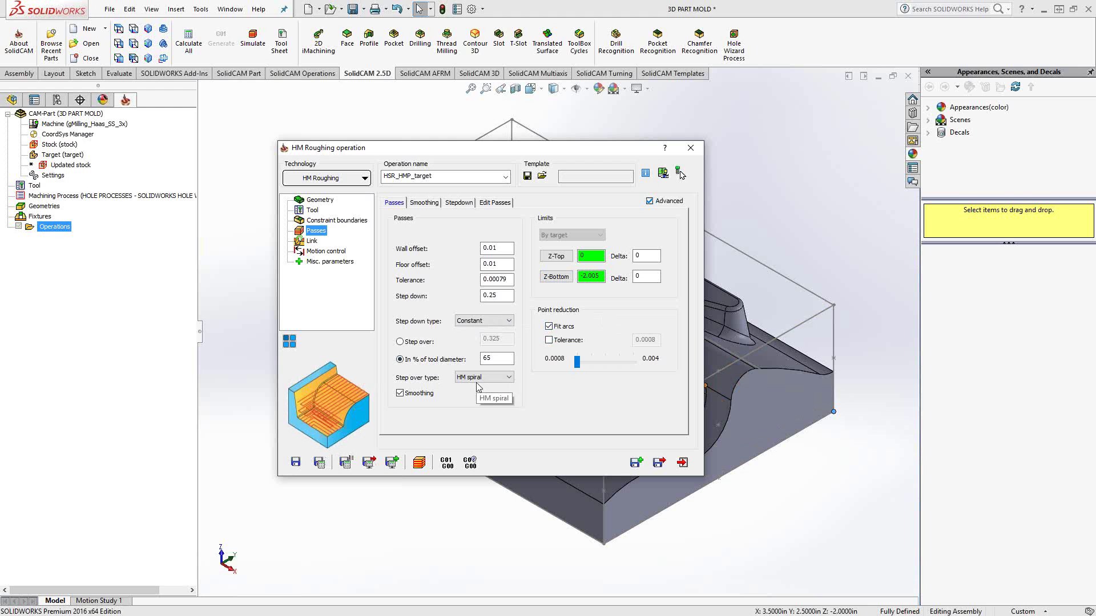
left_click(508, 321)
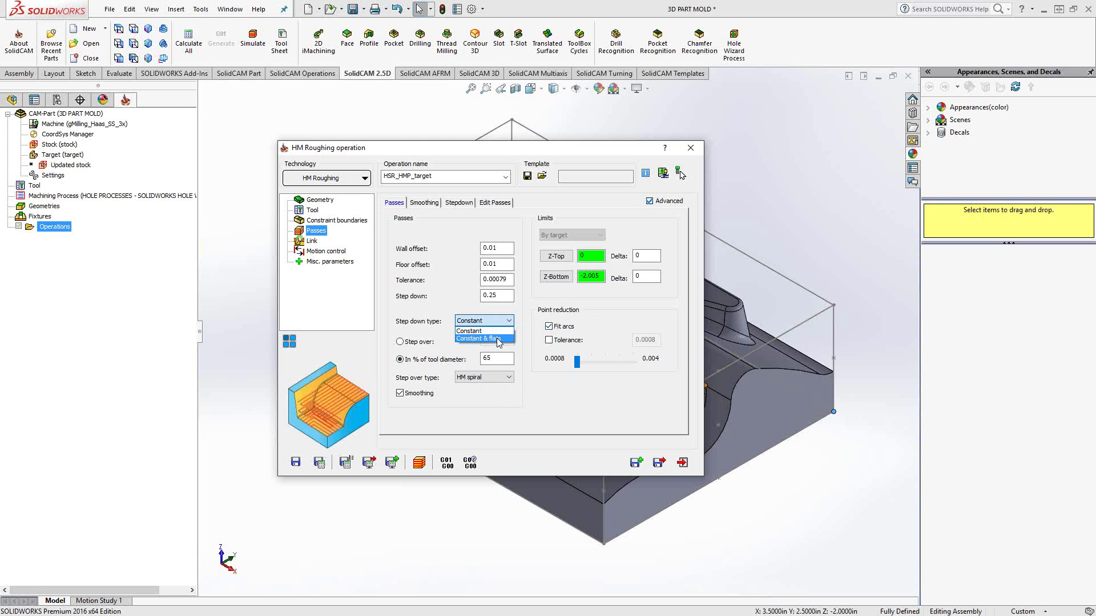
left_click(497, 338)
left_click(508, 321)
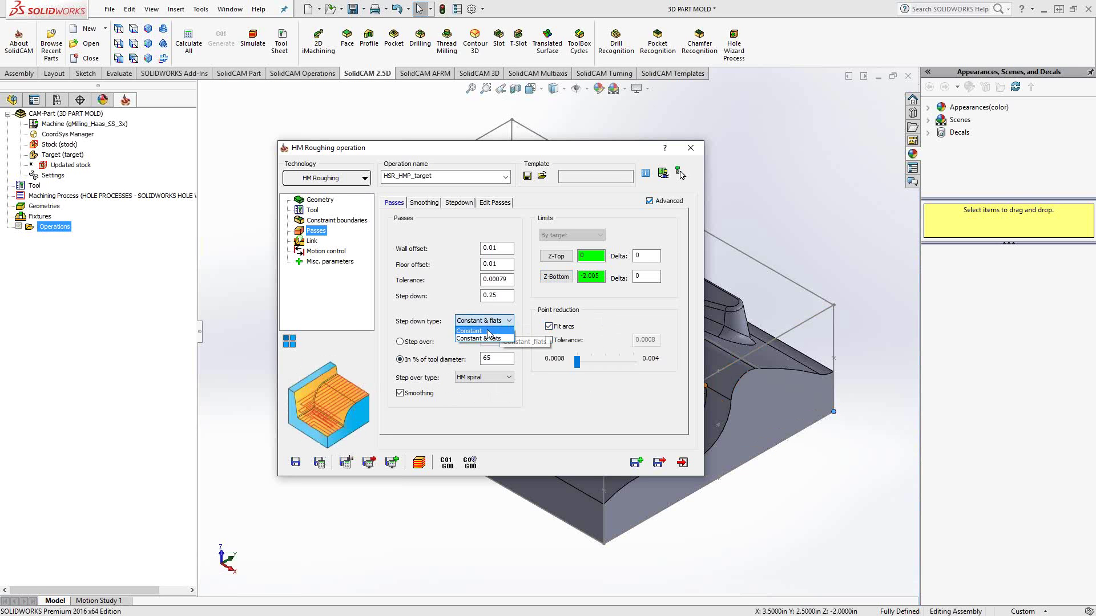
left_click(490, 330)
double_click(496, 295)
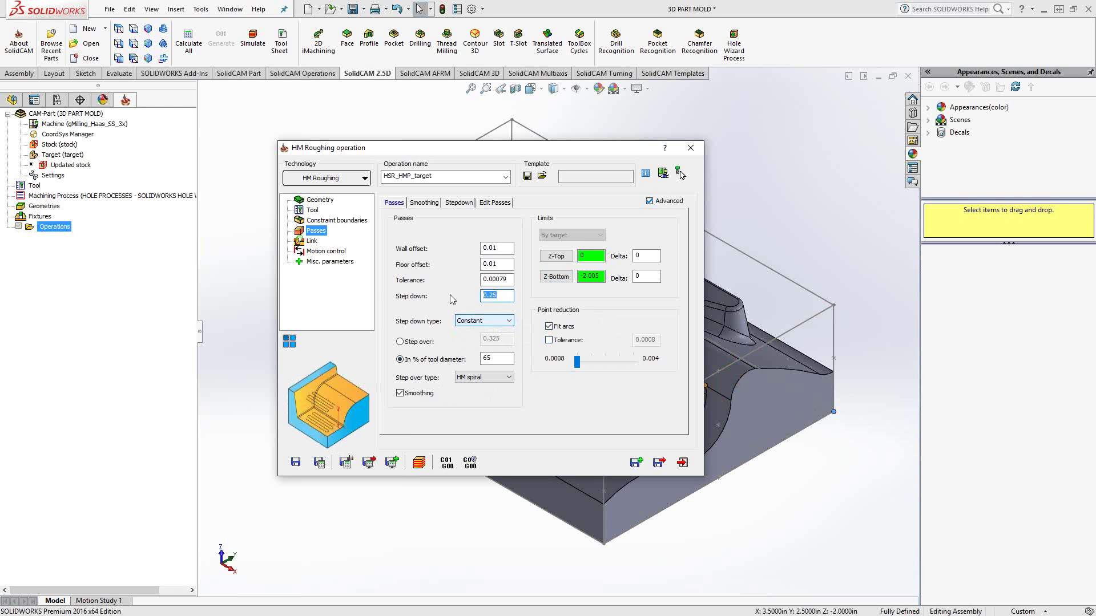
left_click(490, 321)
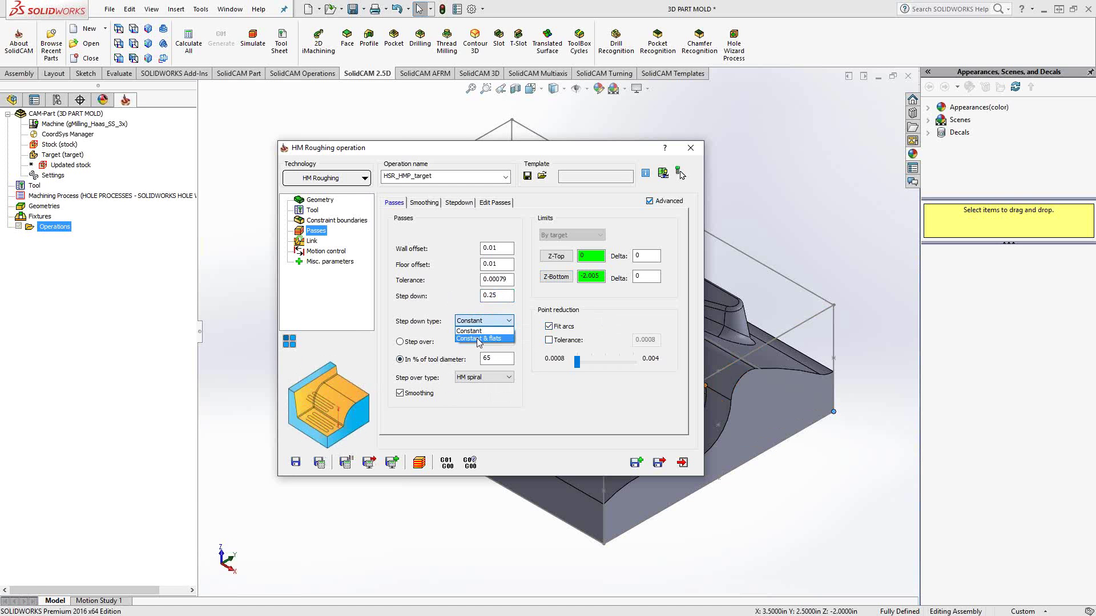
left_click(451, 314)
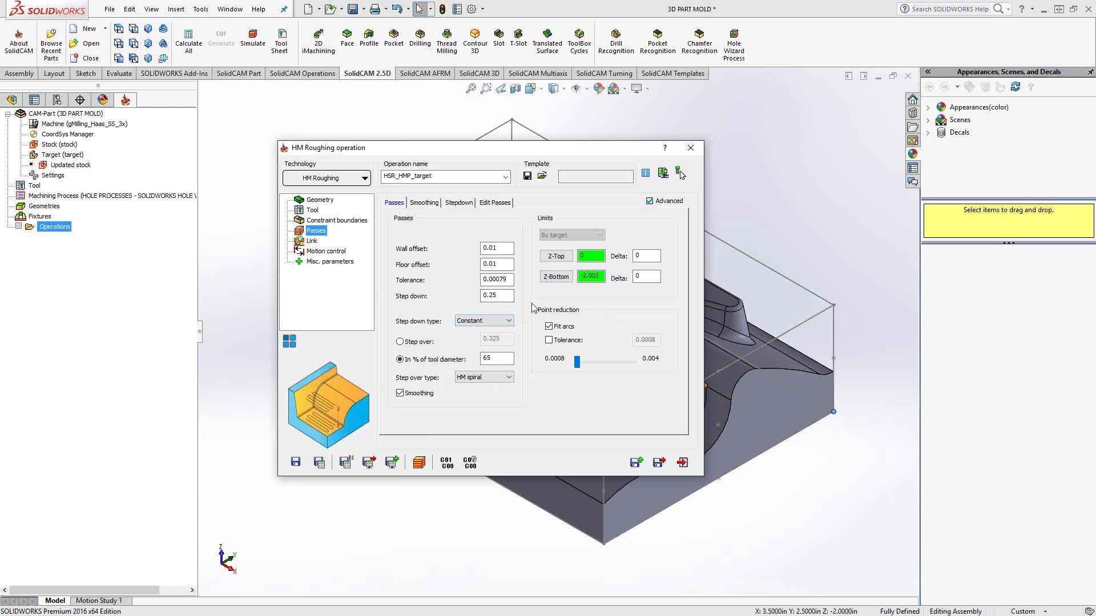
left_click(496, 296)
Keep step over at 65% of tool diameter and list the Core, Cavity and HM spiral patterns
left_click(400, 342)
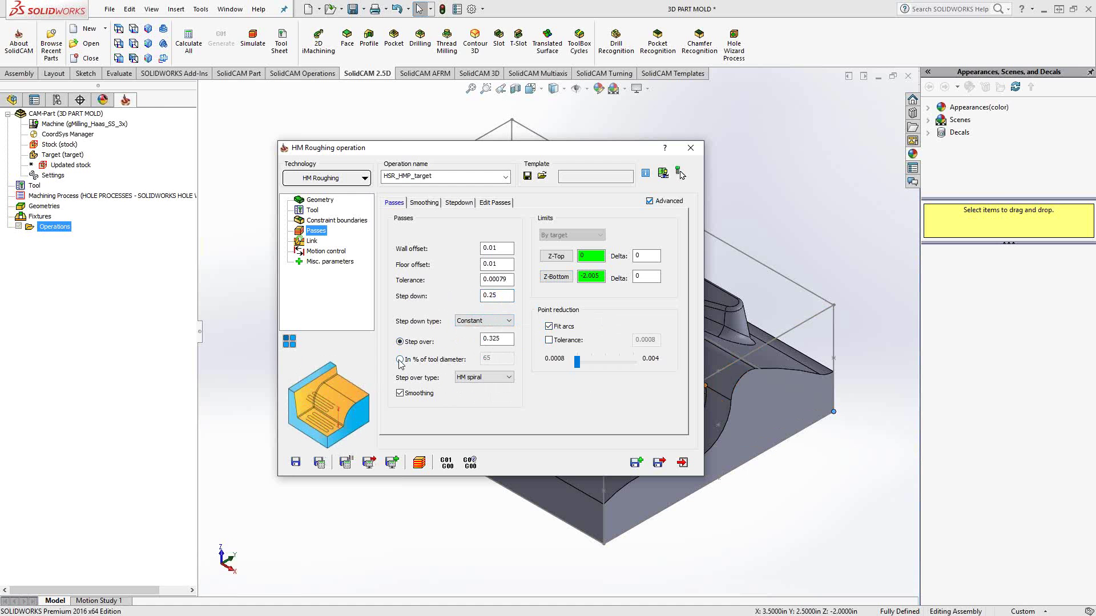
left_click(400, 359)
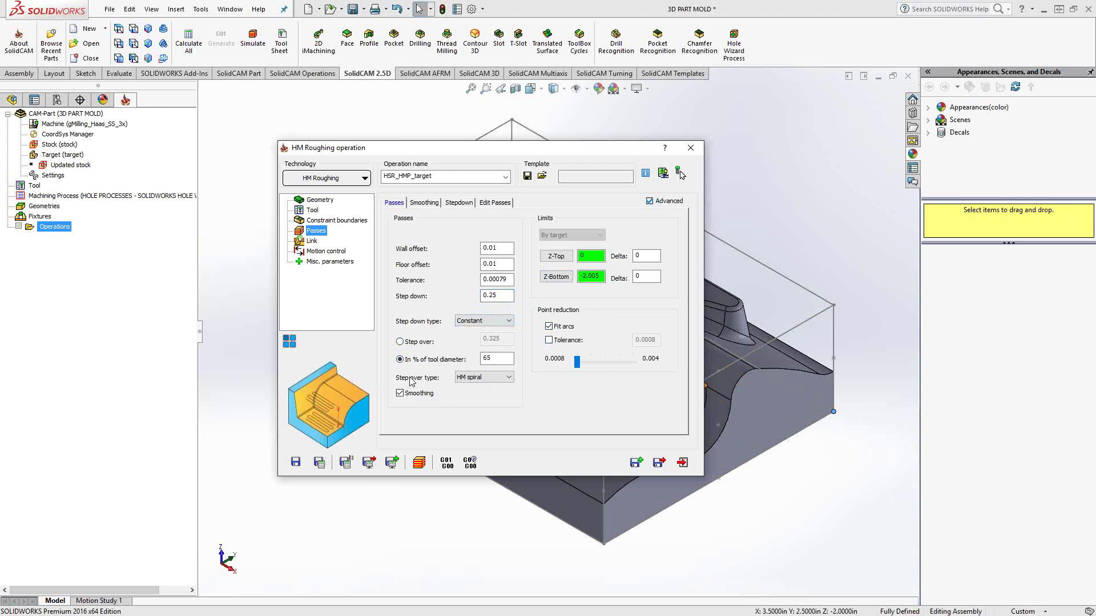
left_click(509, 378)
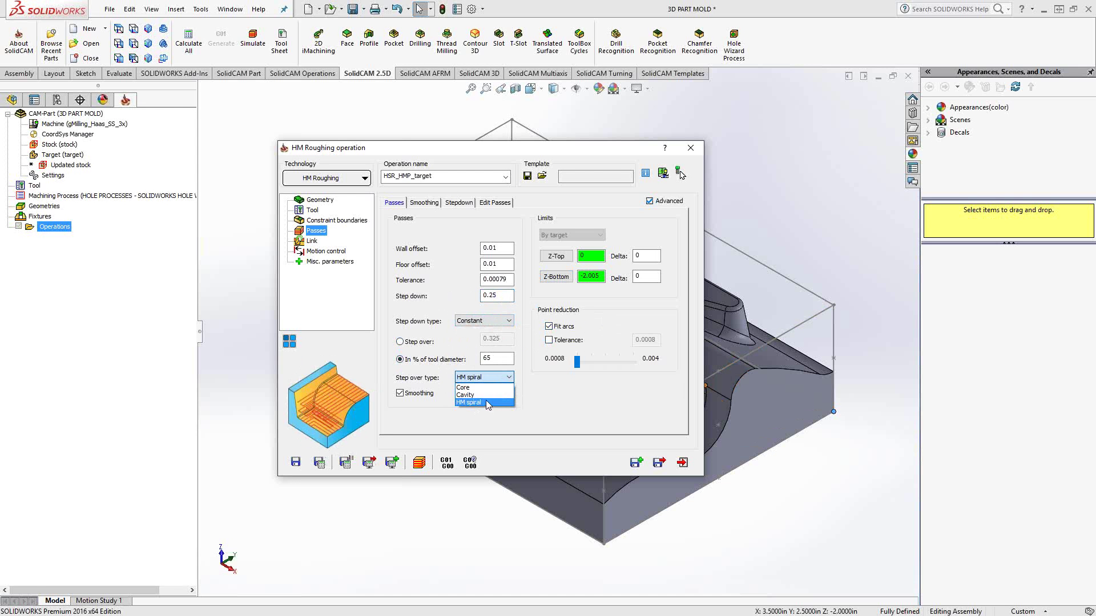
left_click(486, 403)
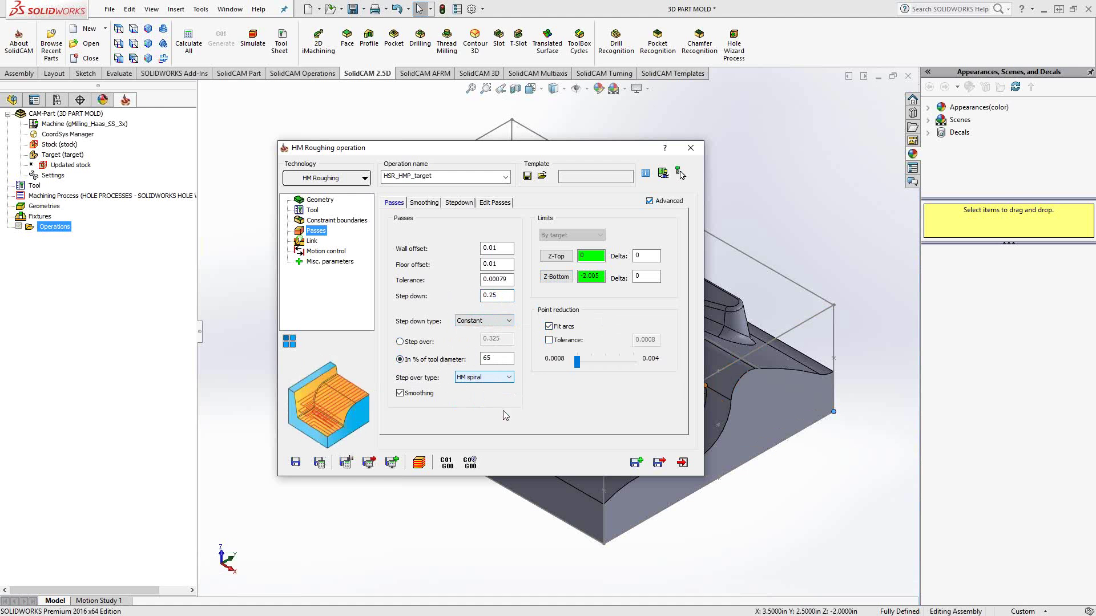
left_click(400, 395)
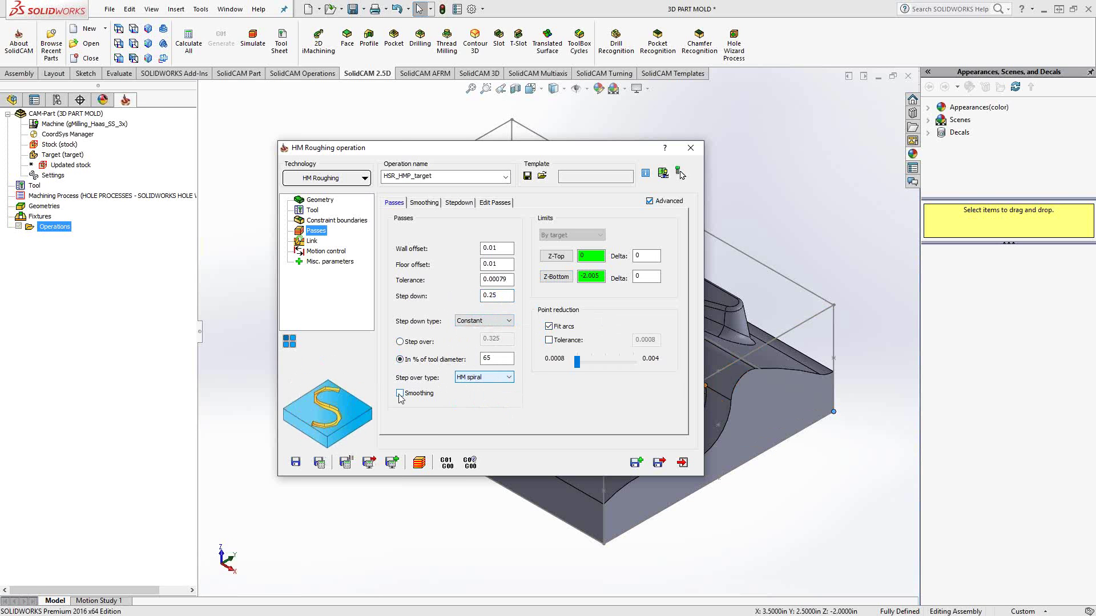
left_click(400, 394)
left_click(400, 394)
left_click(399, 394)
left_click(423, 203)
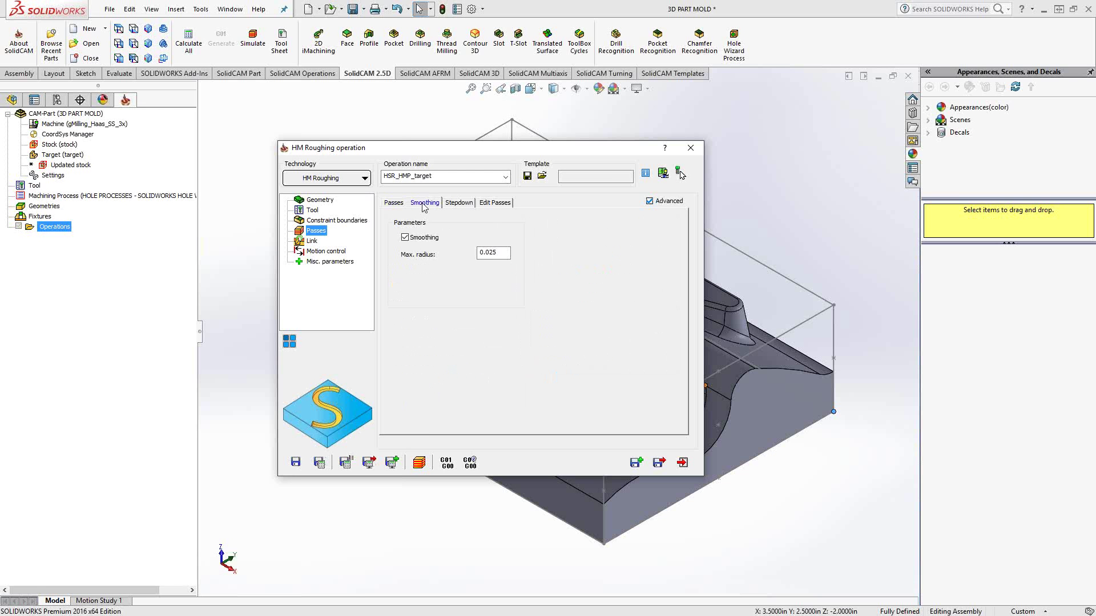
left_click(405, 238)
left_click(405, 238)
left_click(491, 253)
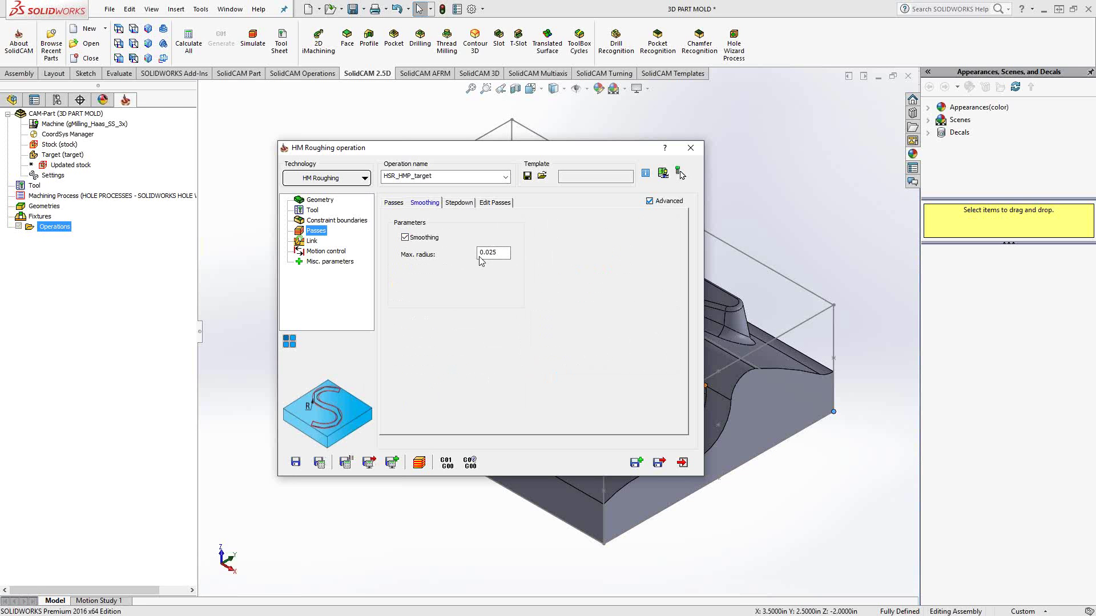
left_click(462, 204)
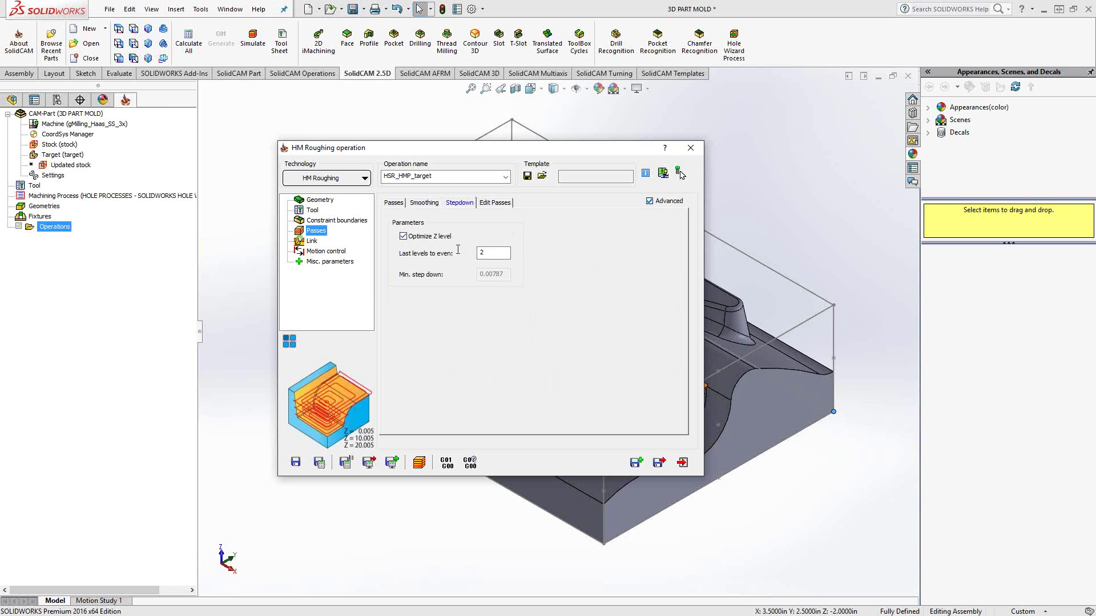
left_click(481, 253)
double_click(481, 252)
left_click(404, 237)
left_click(403, 237)
left_click(501, 207)
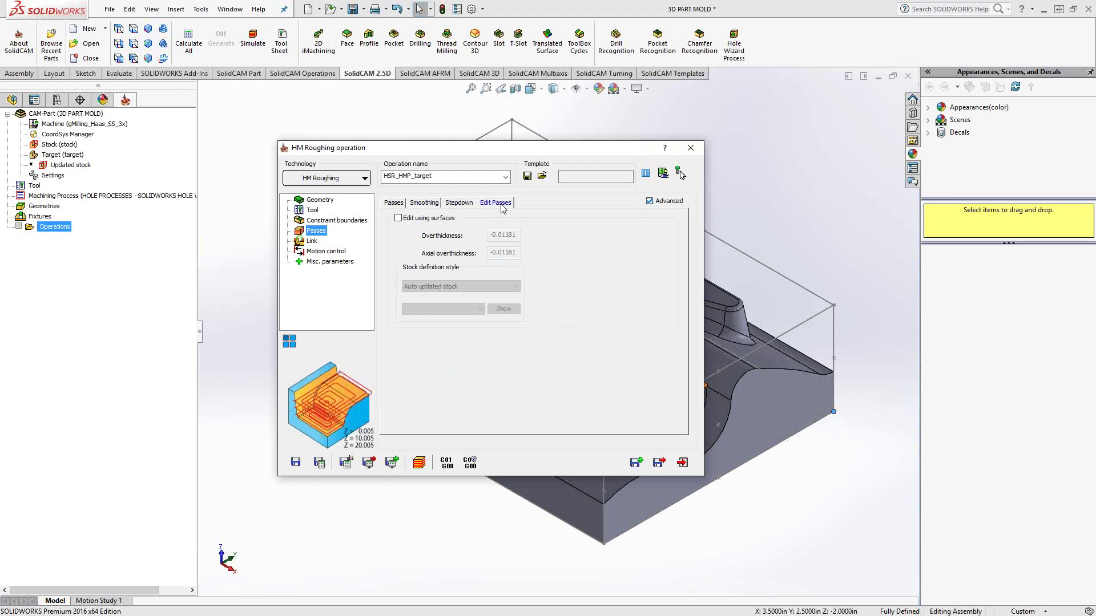
left_click(399, 219)
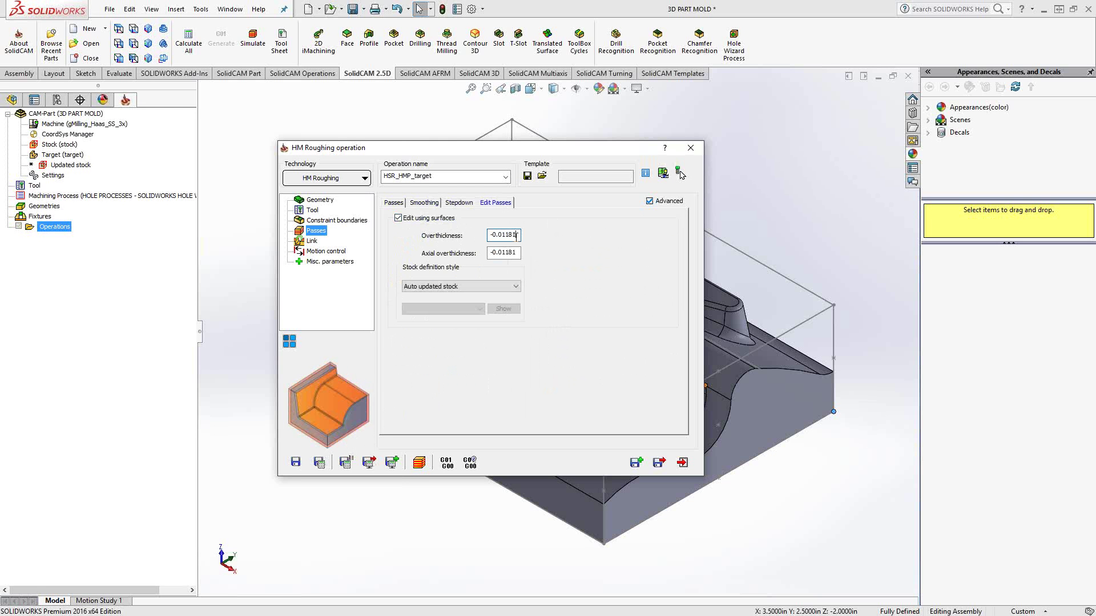
left_click(506, 254)
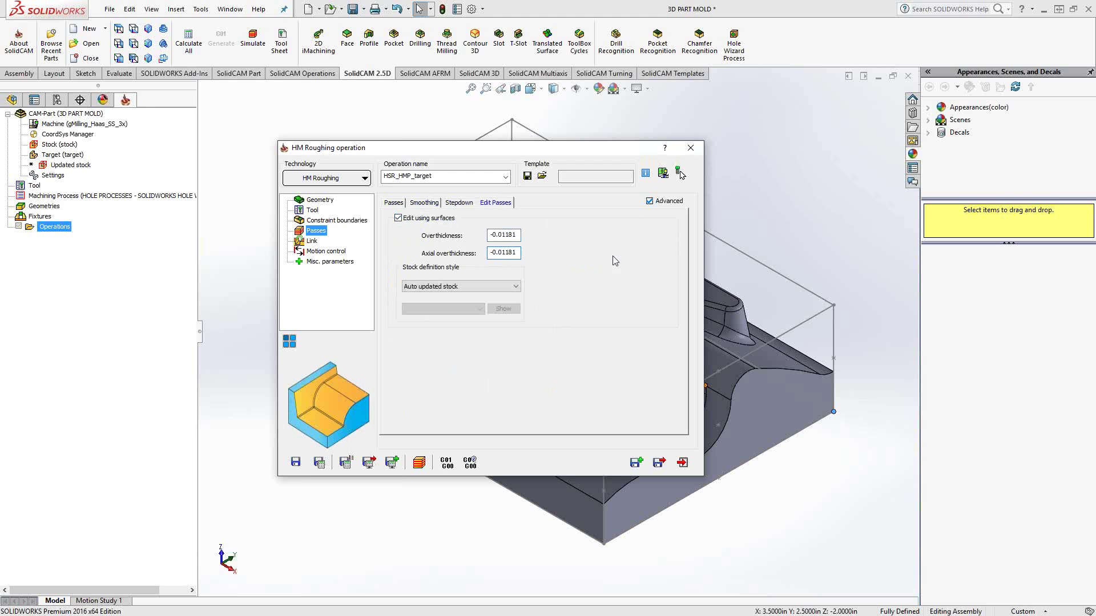
left_click(398, 219)
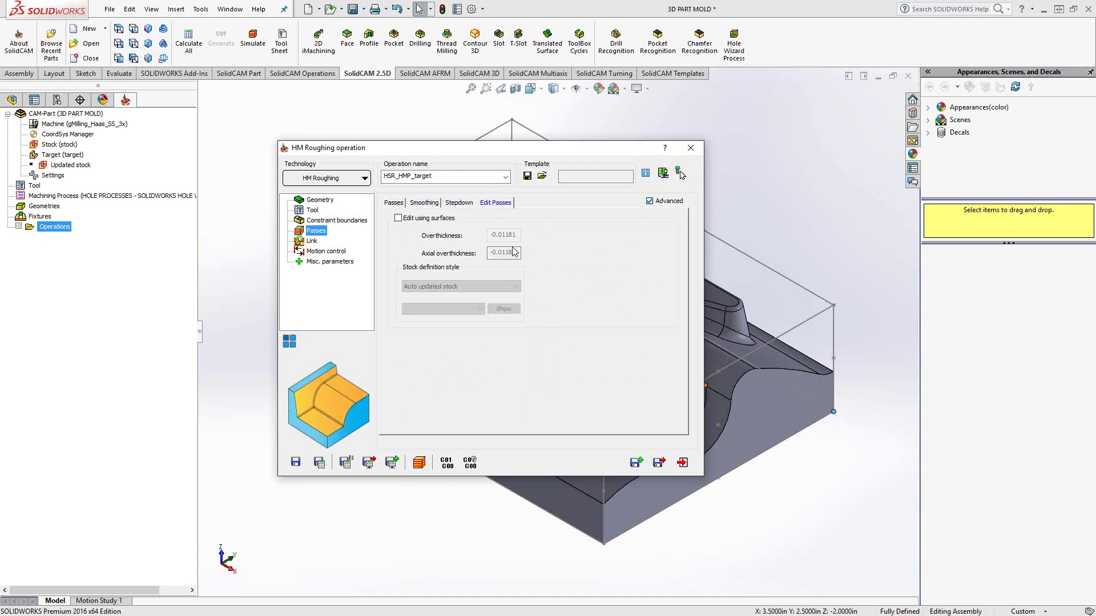
left_click(393, 204)
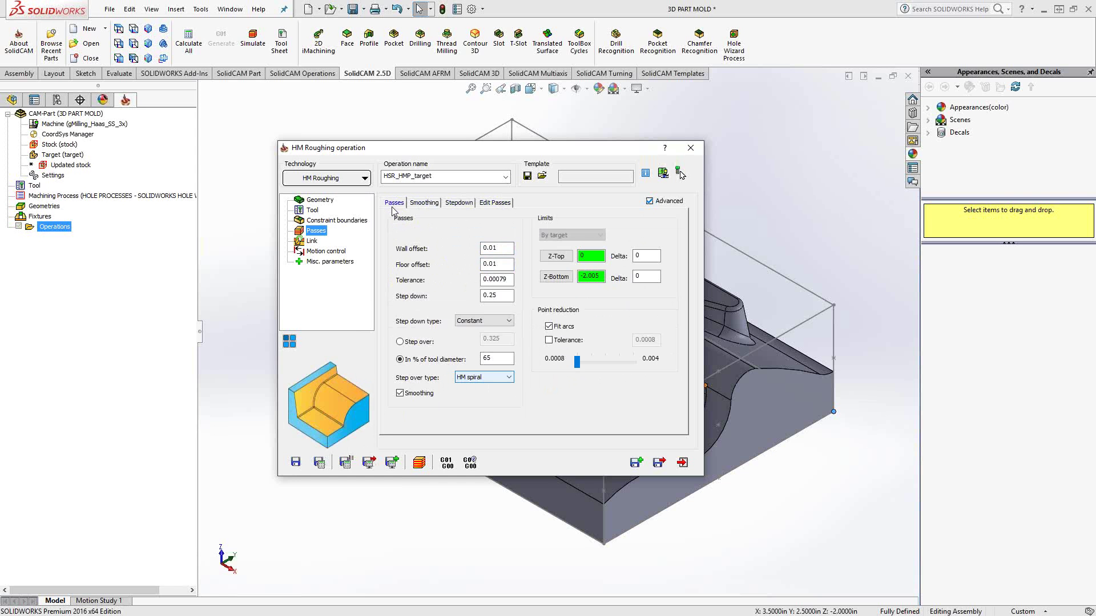
In the Link settings, try helix and plunge ramping on the Ramping tab
left_click(312, 242)
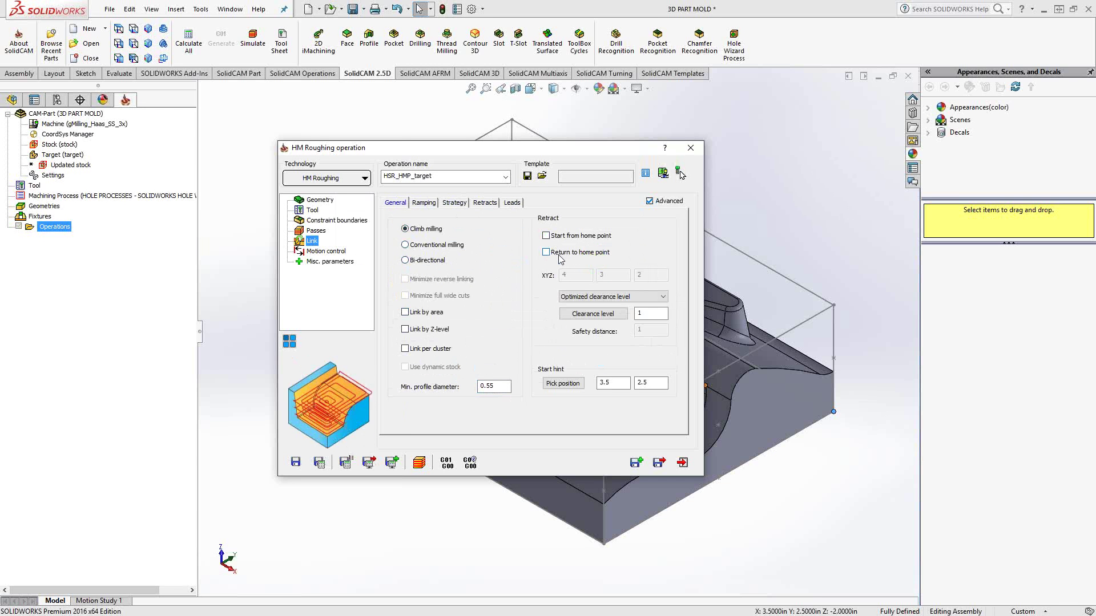
left_click(424, 203)
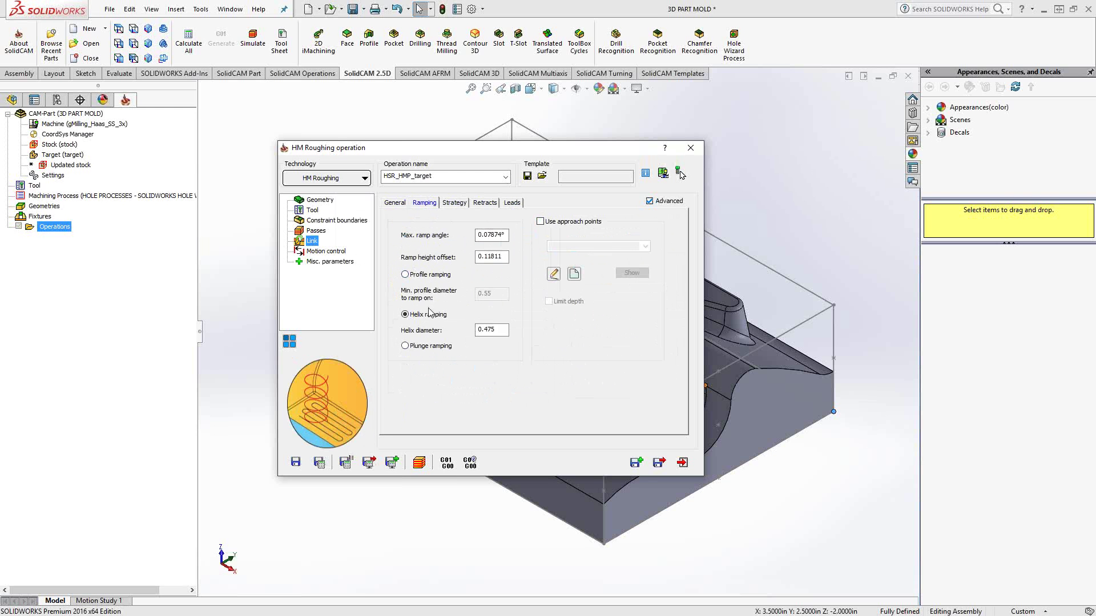
left_click(405, 347)
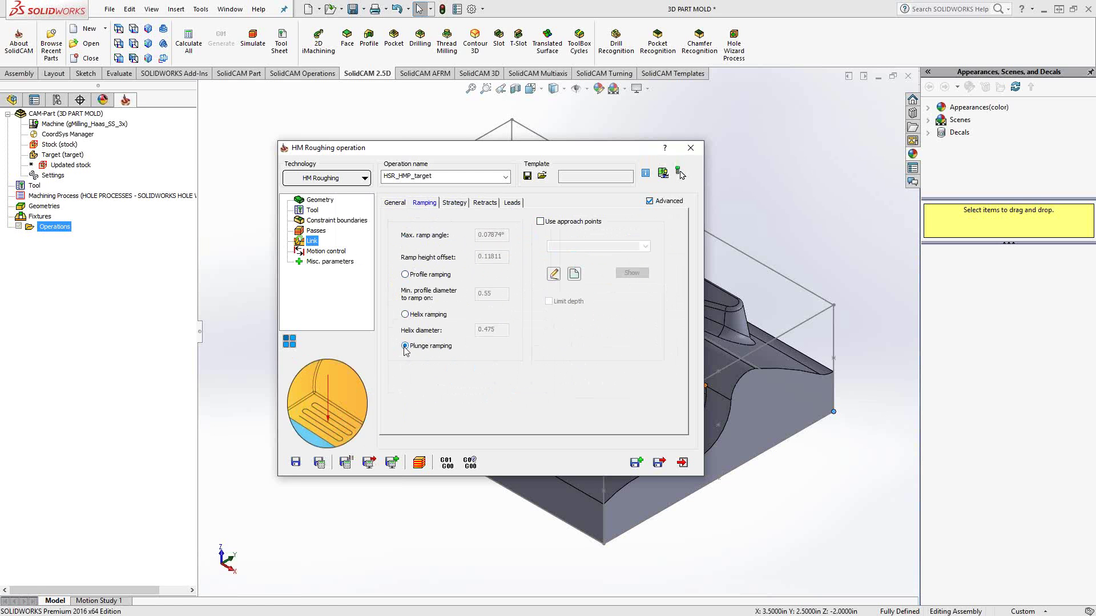
left_click(405, 315)
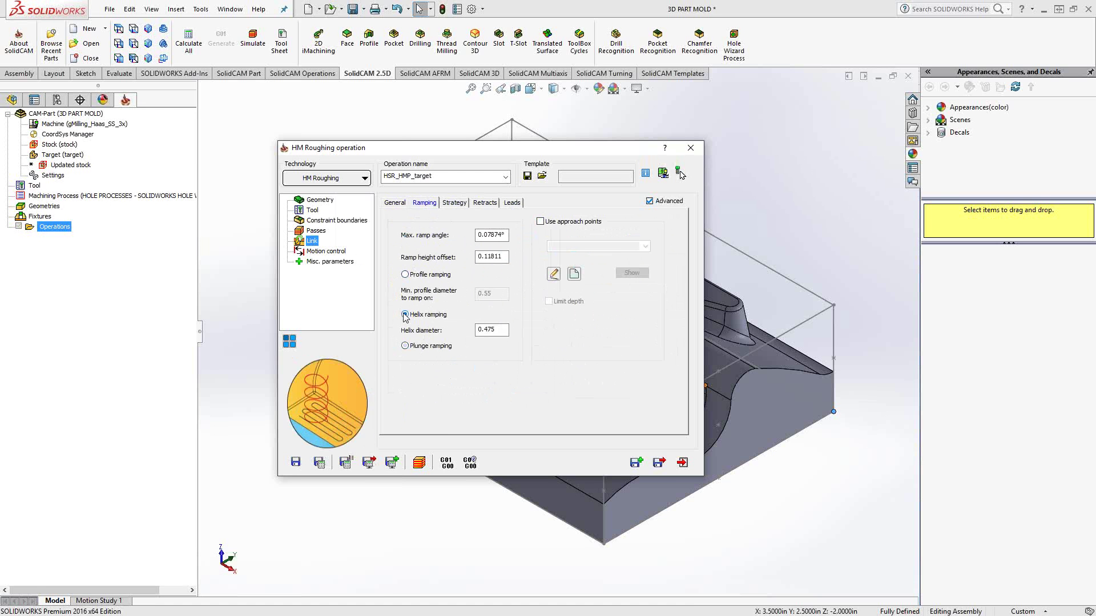
left_click(405, 347)
Browse the Strategy, Retracts and Leads tabs, then return to General link settings
left_click(453, 203)
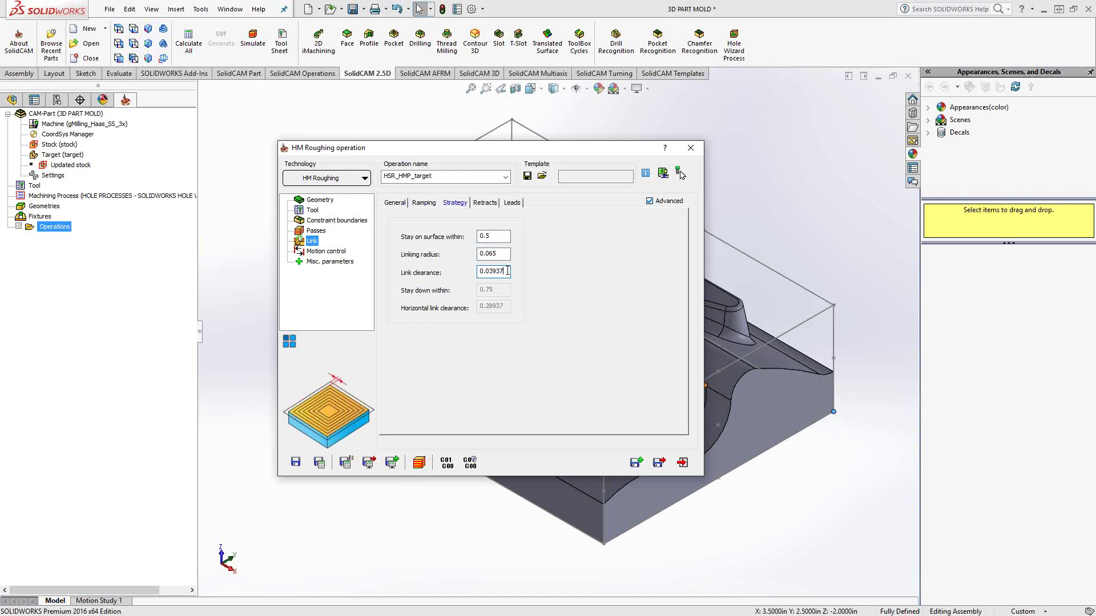
left_click(485, 203)
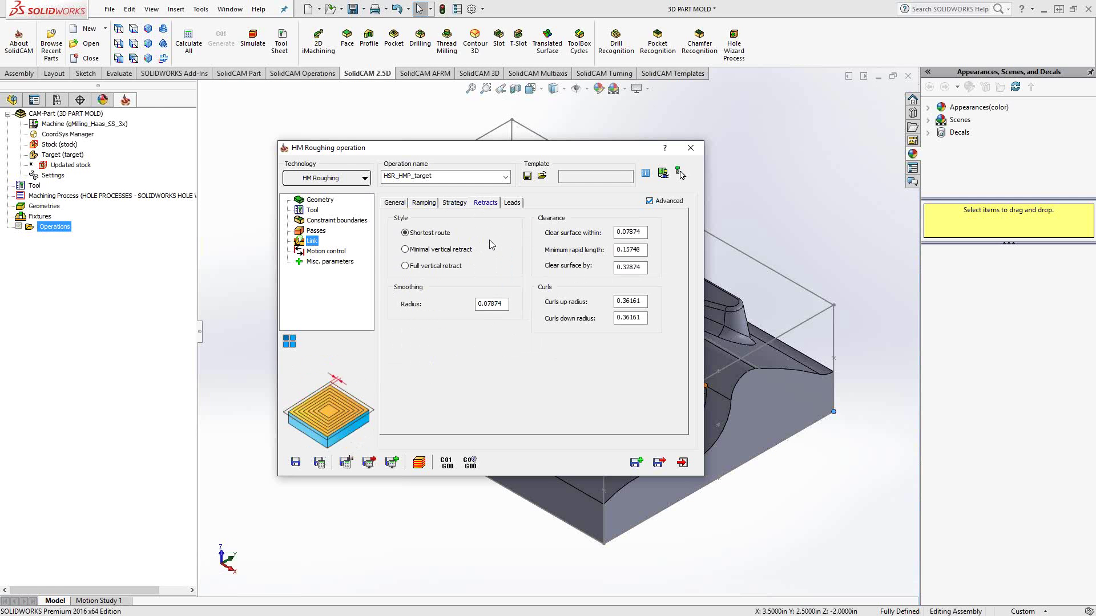
left_click(512, 204)
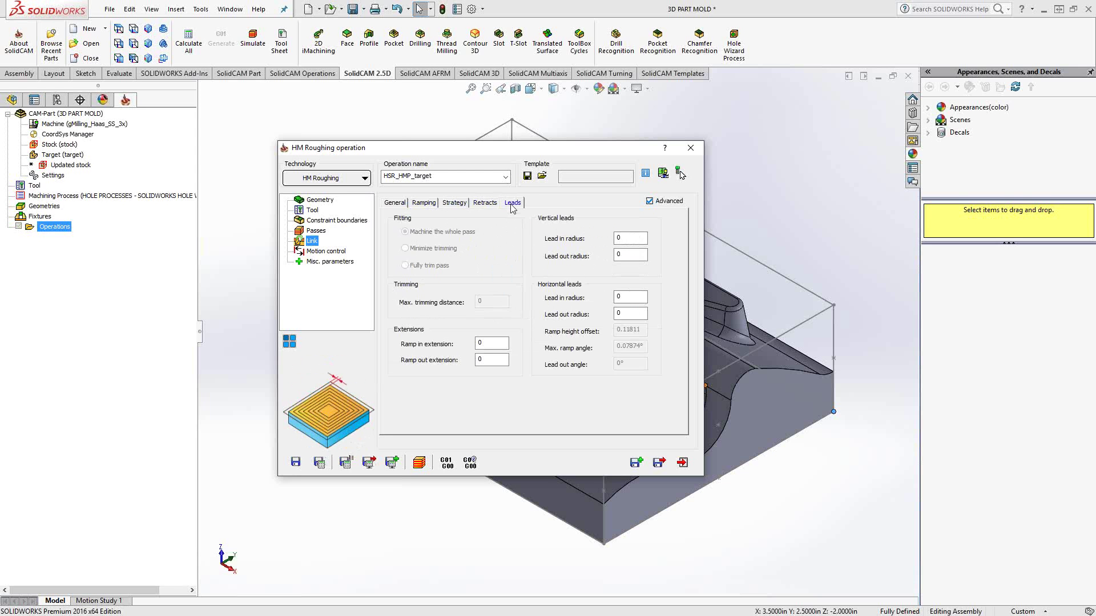
left_click(396, 204)
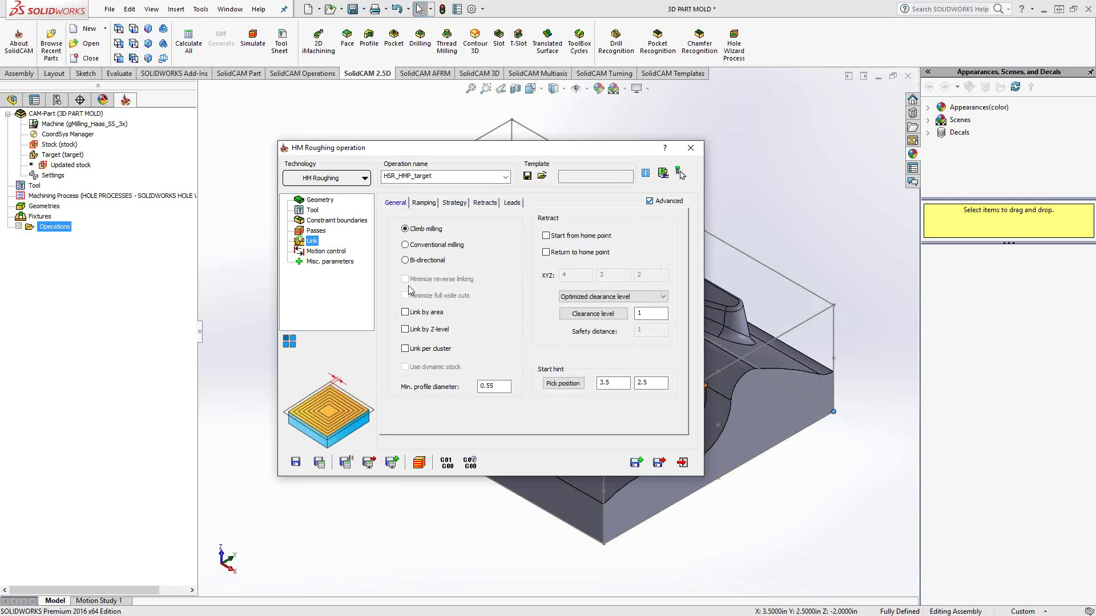
Save and calculate HSR_HMP_target, close it, and orbit and zoom to view its toolpath
left_click(319, 463)
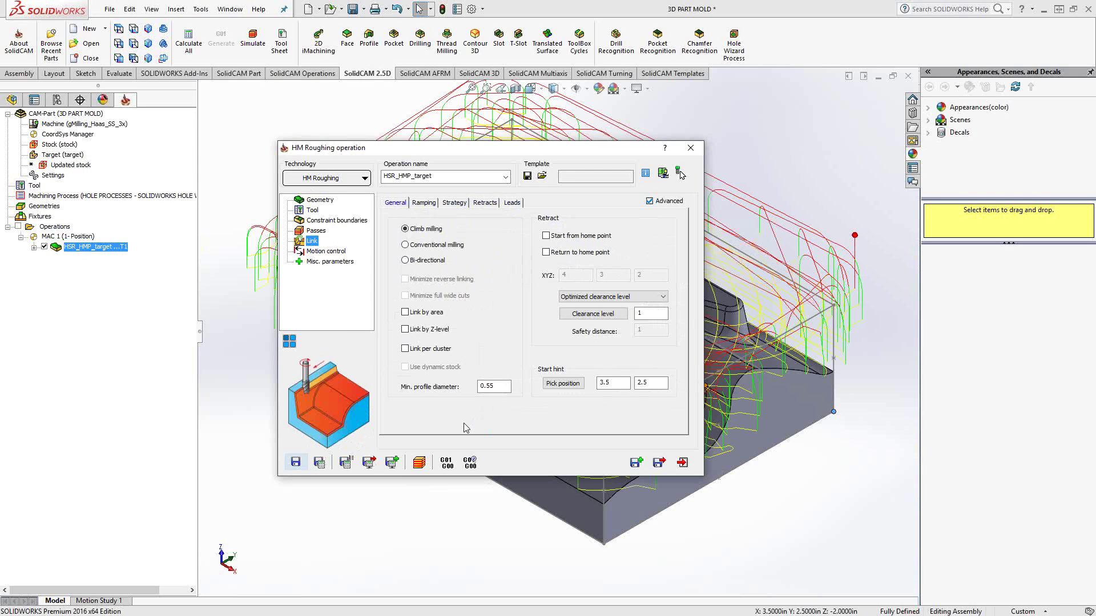
left_click(690, 148)
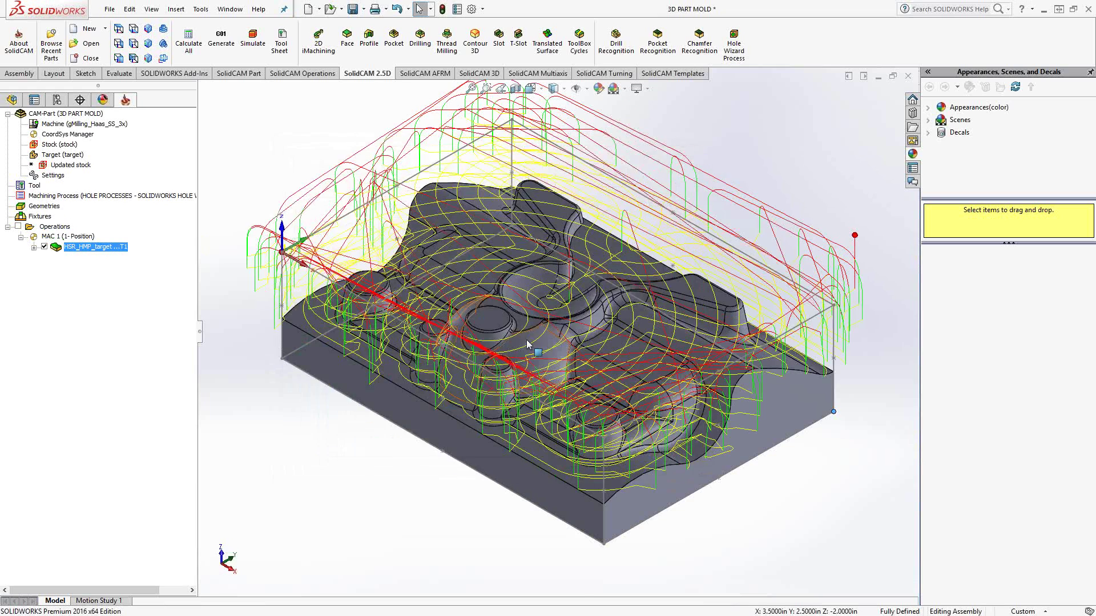
mouse_move(527, 344)
middle_mouse_down()
mouse_move(522, 382)
mouse_move(517, 309)
mouse_move(512, 358)
mouse_move(516, 323)
mouse_move(522, 360)
mouse_move(526, 320)
mouse_move(535, 339)
middle_mouse_up()
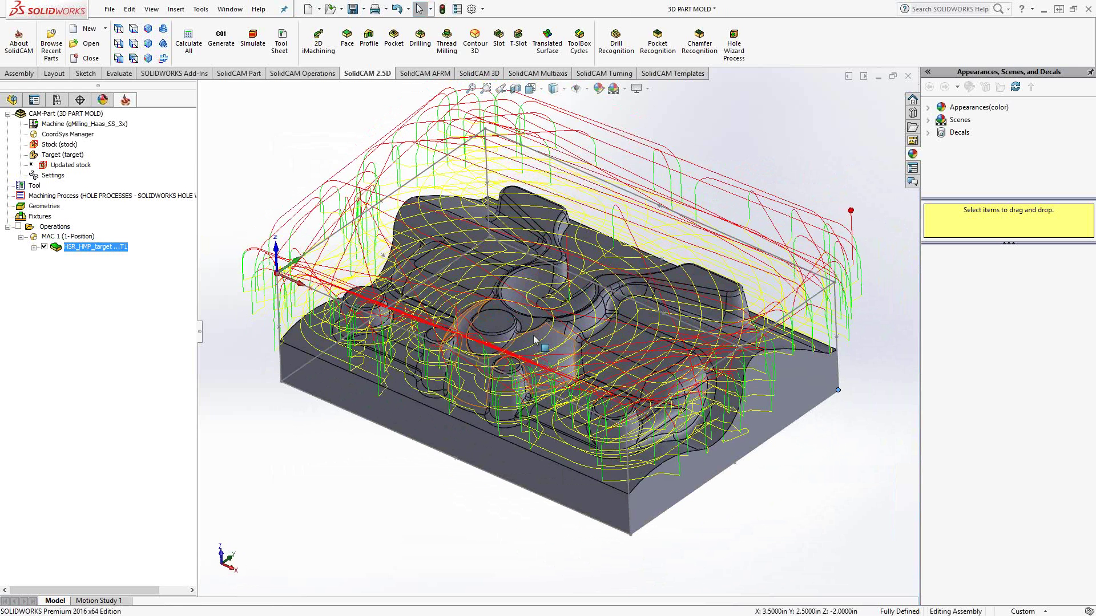
scroll(534, 339, "up", 2)
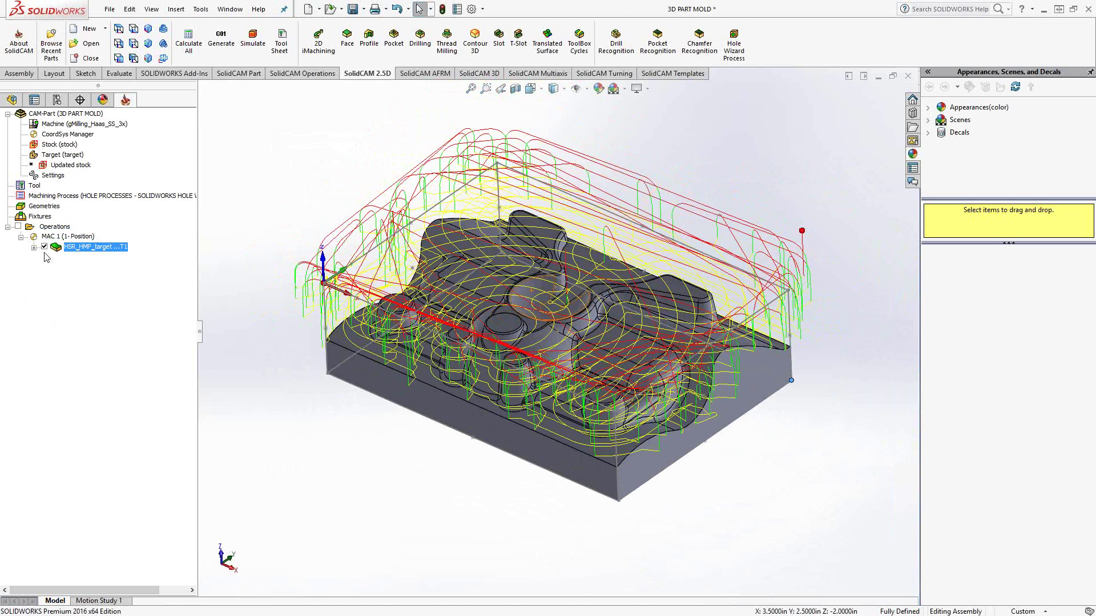
Save a copy of HSR_HMP_target and exit the original without changes
double_click(84, 249)
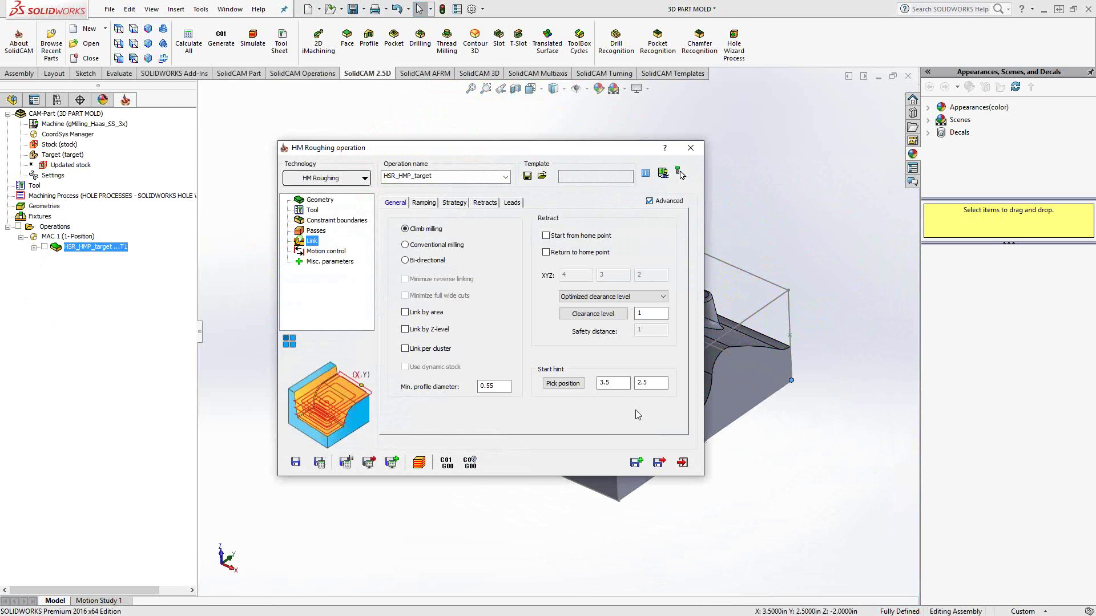
left_click(635, 465)
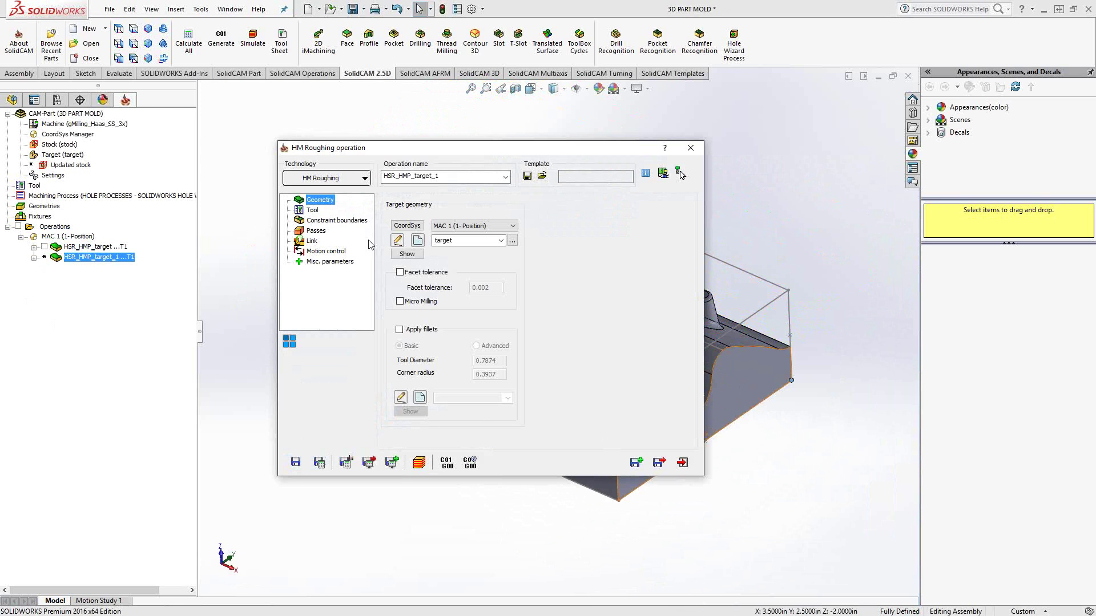
left_click(363, 180)
left_click(333, 211)
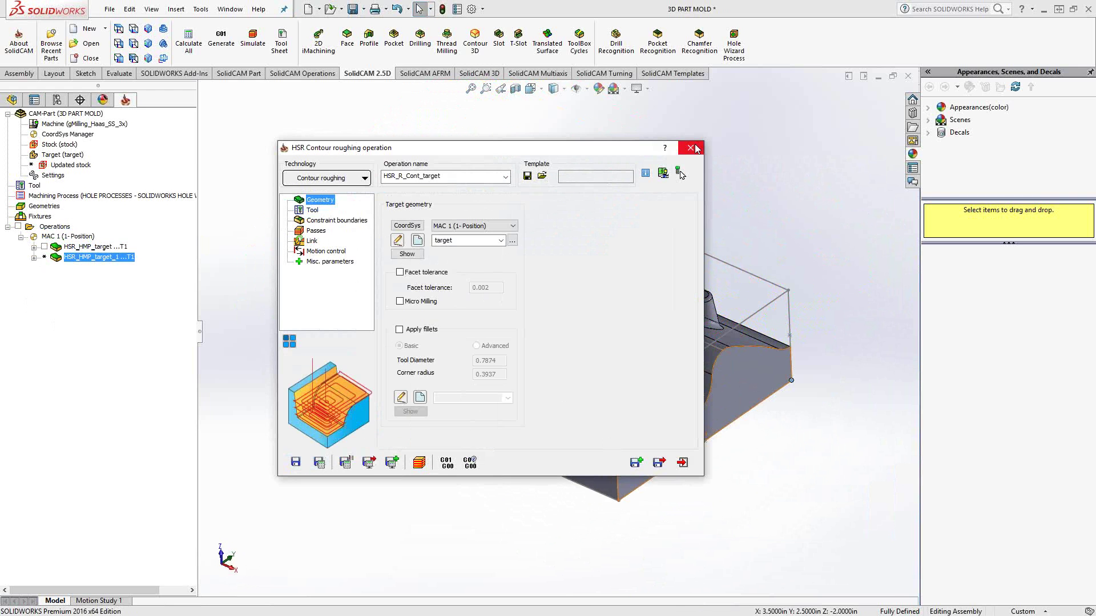
key("Escape")
left_click(461, 270)
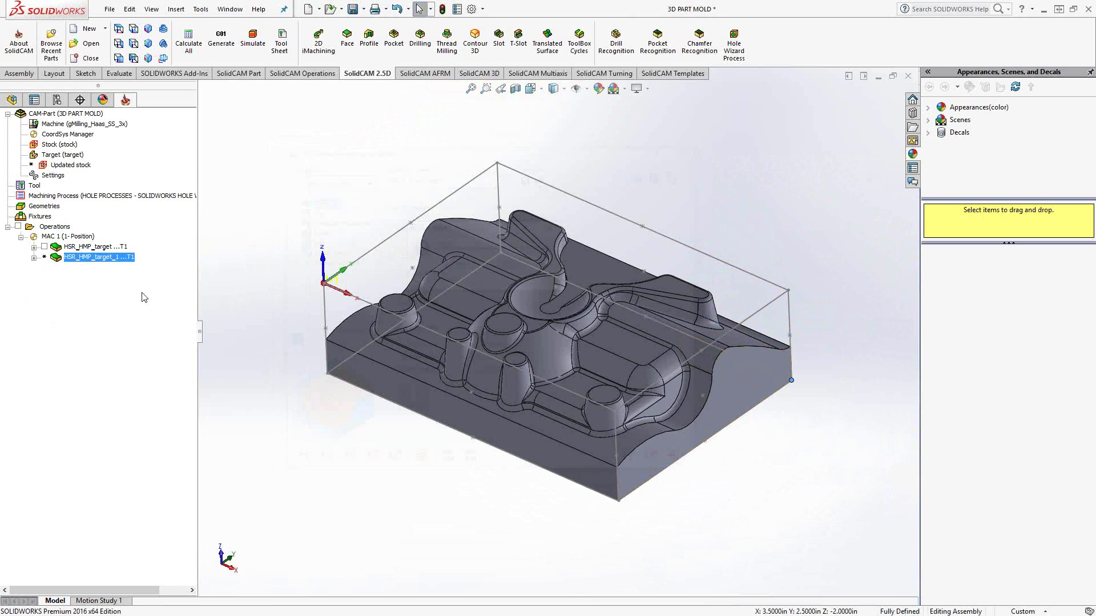
Suppress the original operation and switch the copy HSR_HMP_target_1 to Contour roughing
right_click(85, 249)
left_click(114, 596)
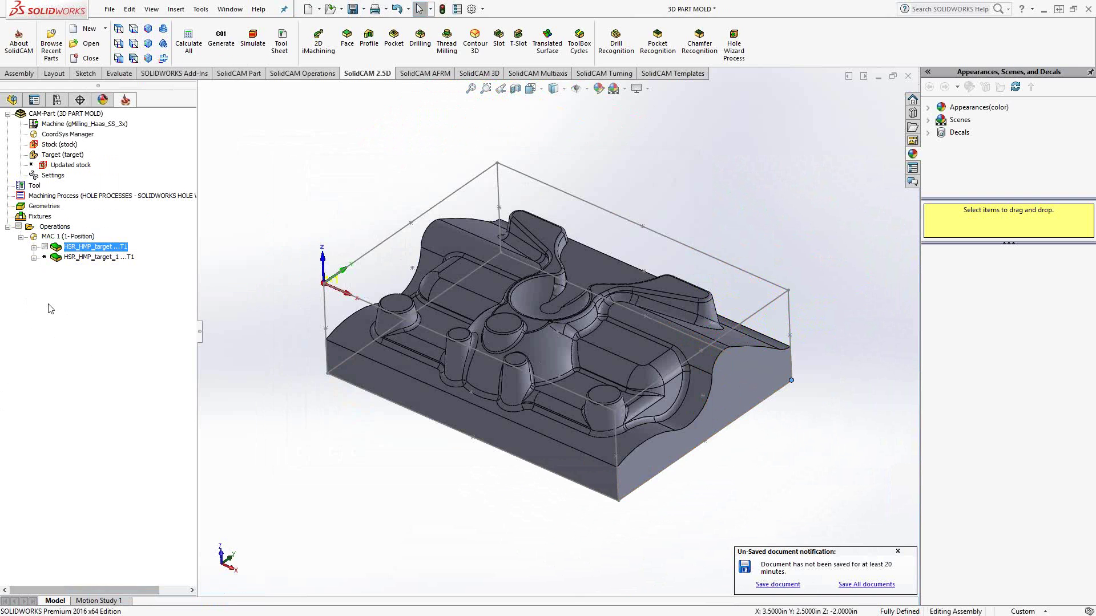
double_click(80, 258)
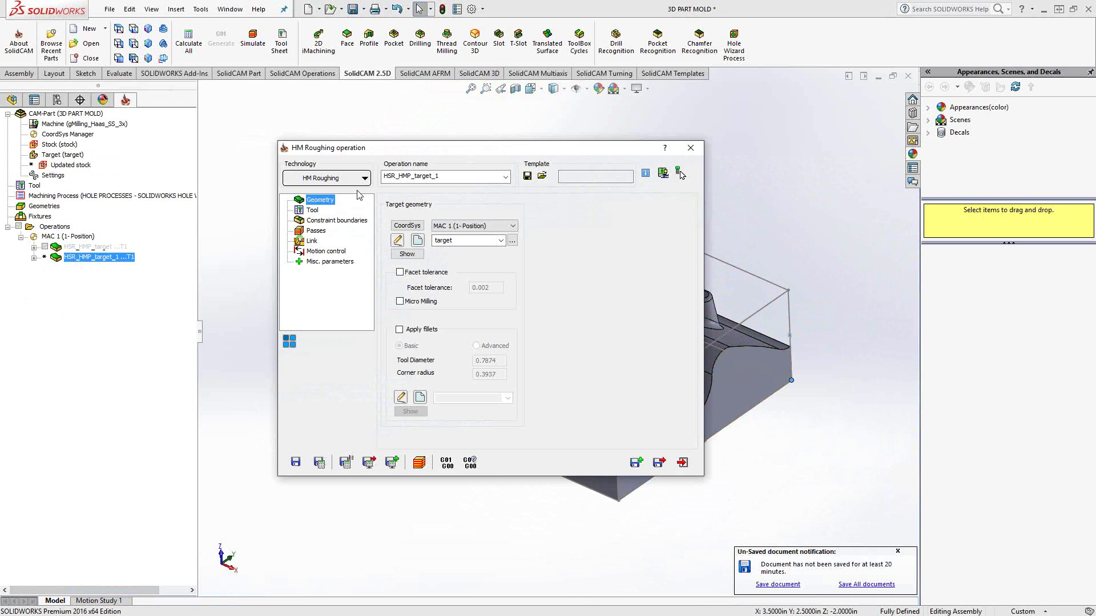
left_click(366, 179)
left_click(345, 205)
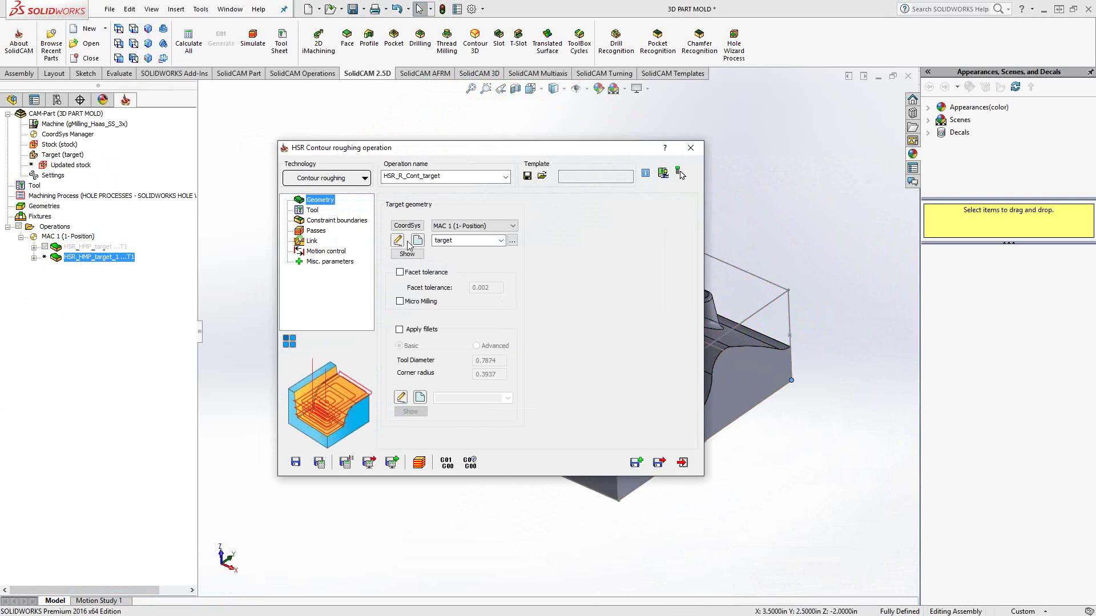
On the Passes page, set step down to 0.25, leaving maximum offset off
left_click(314, 210)
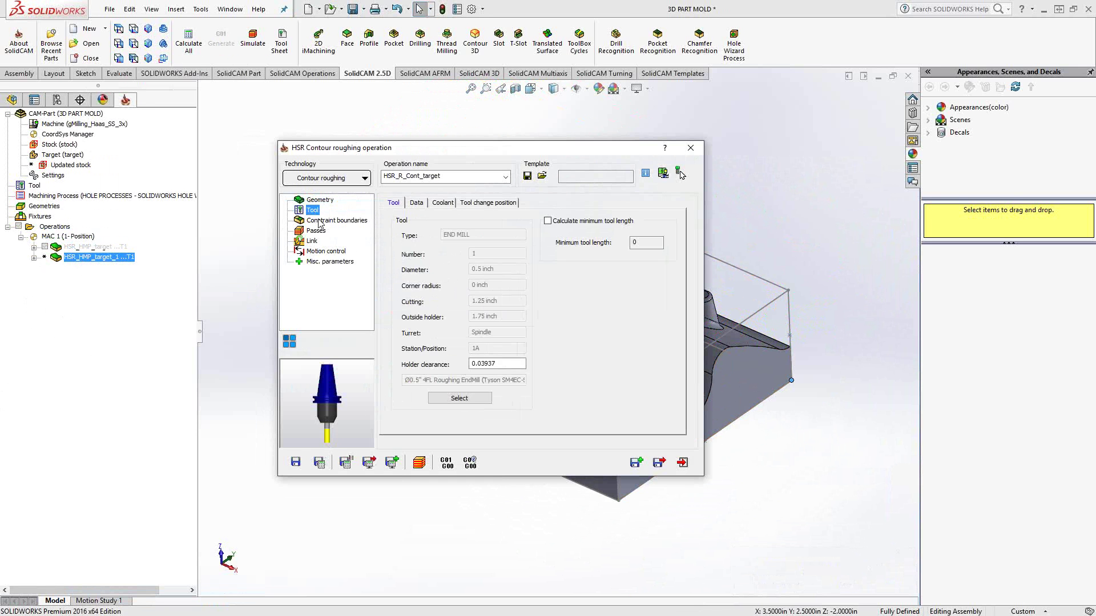
left_click(319, 220)
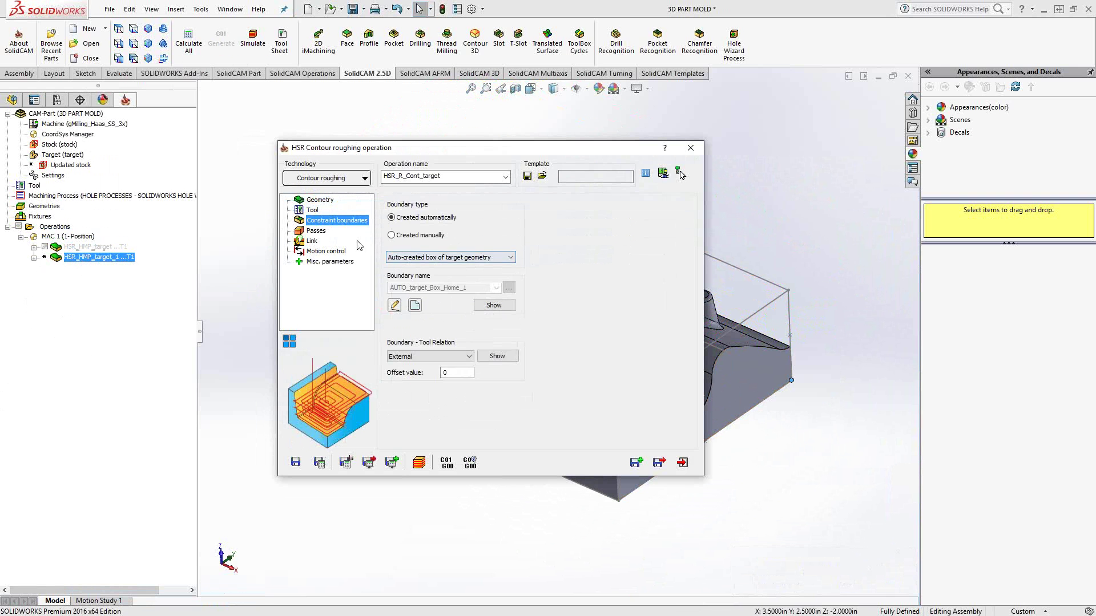
left_click(314, 231)
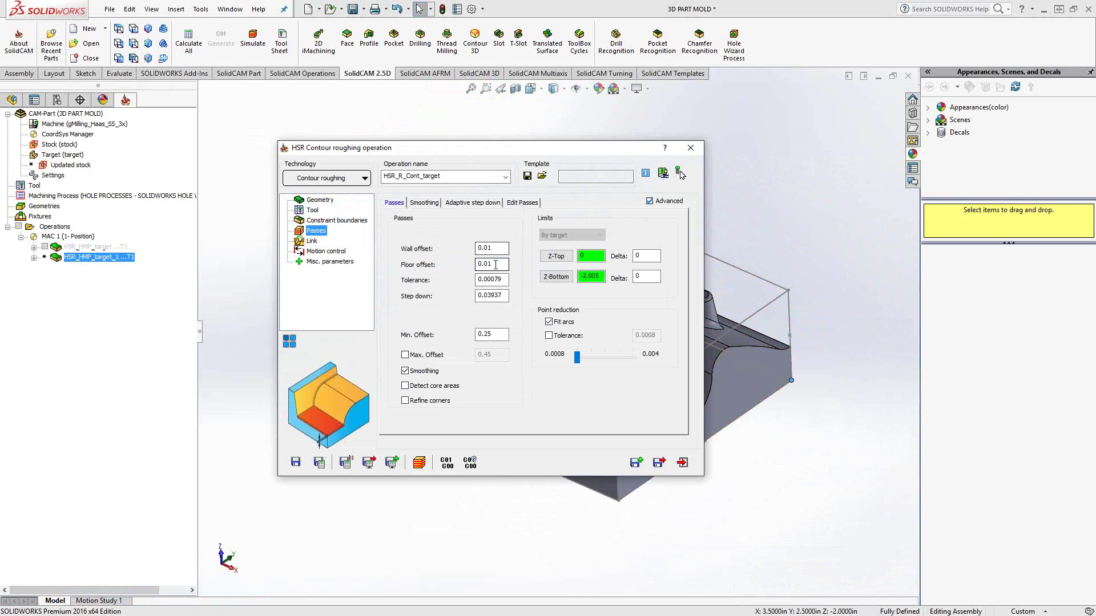
key("Tab")
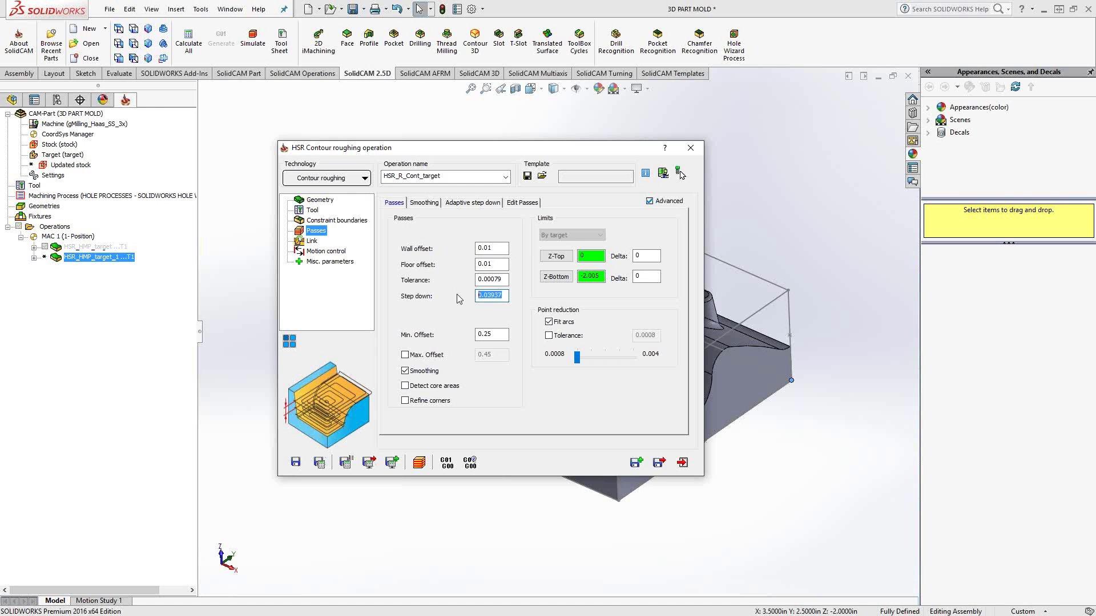
type(".25")
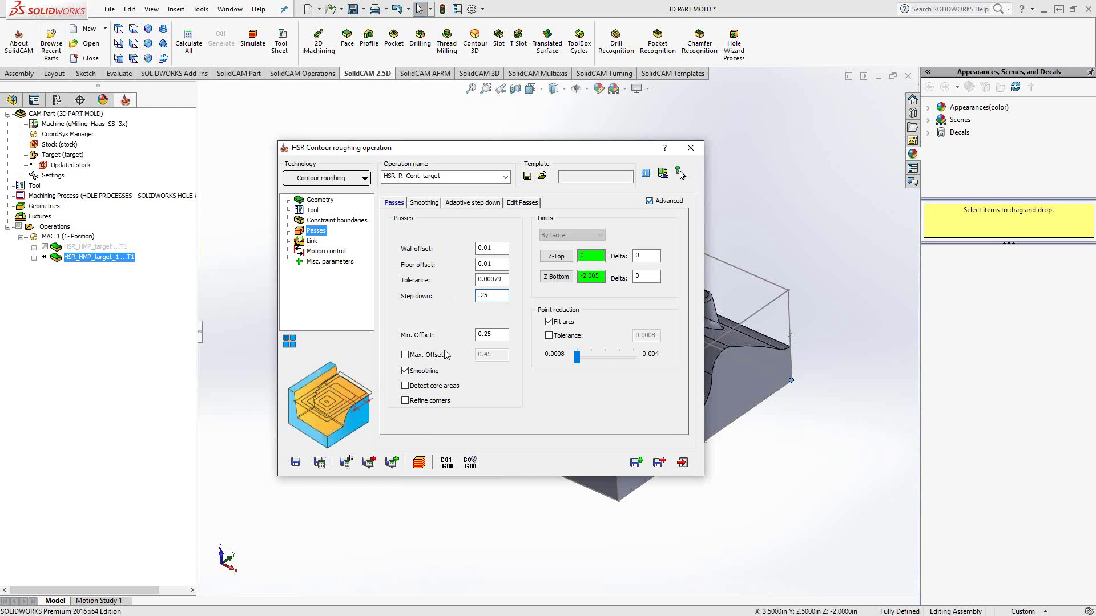
left_click(407, 356)
left_click(407, 356)
Enable Detect core areas and Refine corners
mouse_move(420, 372)
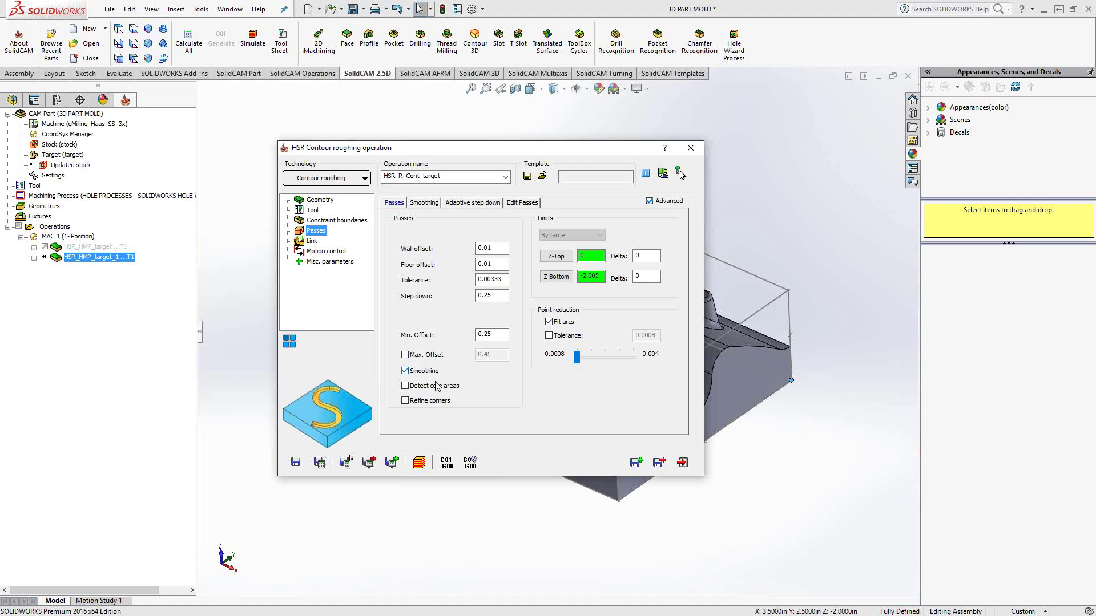
left_click(405, 387)
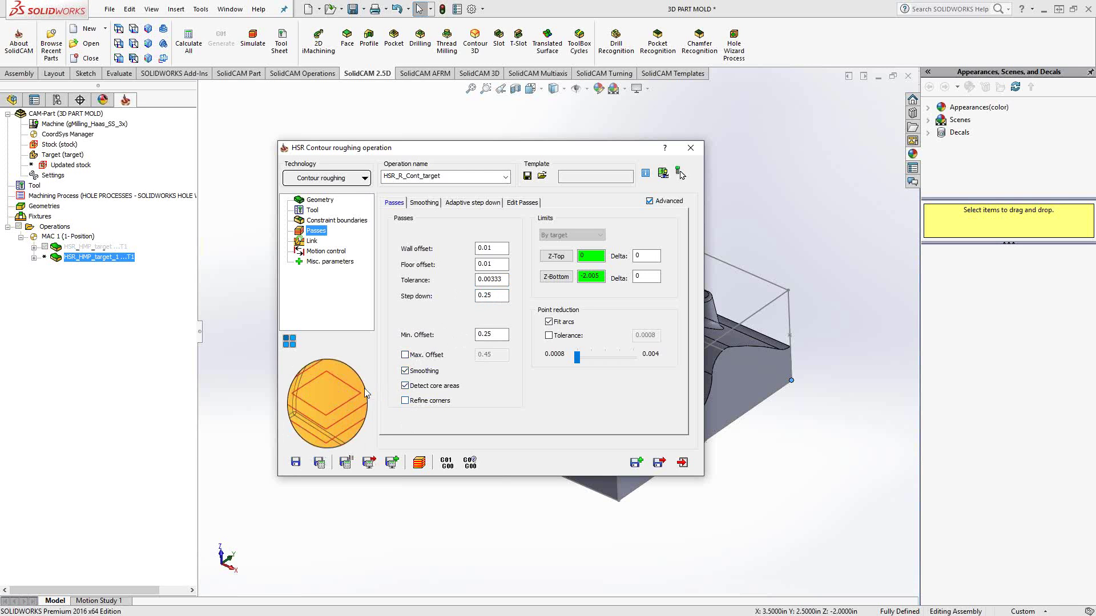
left_click(405, 401)
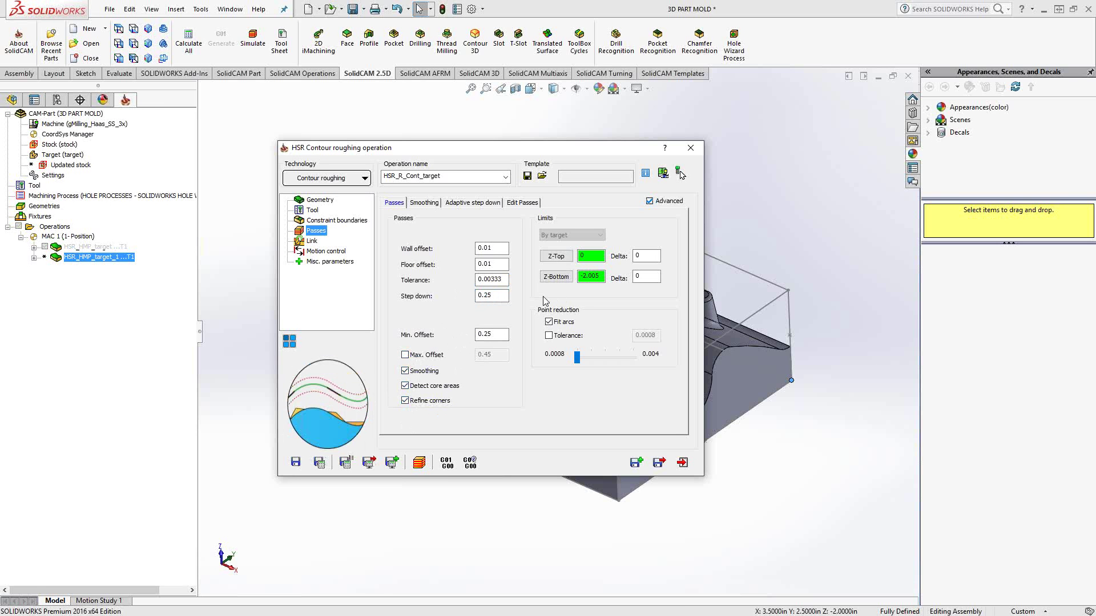
left_click(424, 204)
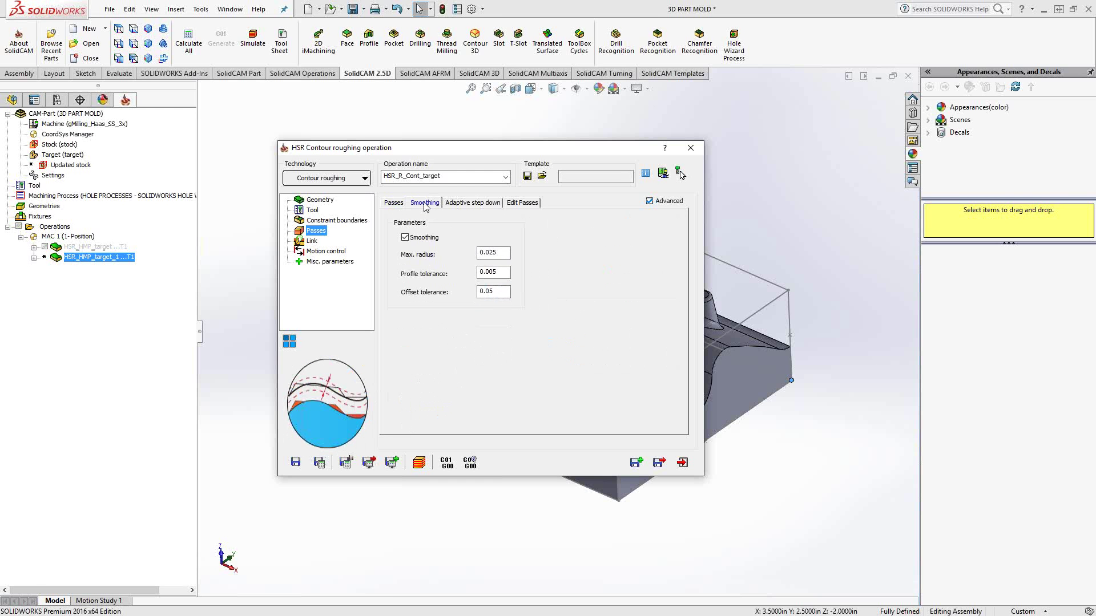
Check the Adaptive step down options, then show HSR_R_Cont_target's Link settings
left_click(474, 204)
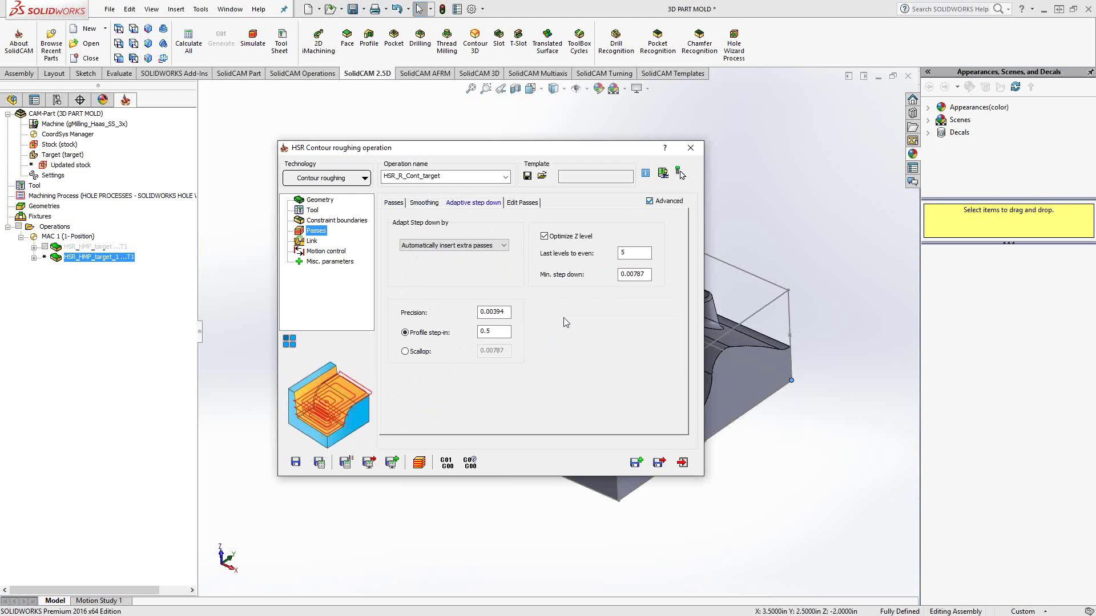
left_click(312, 241)
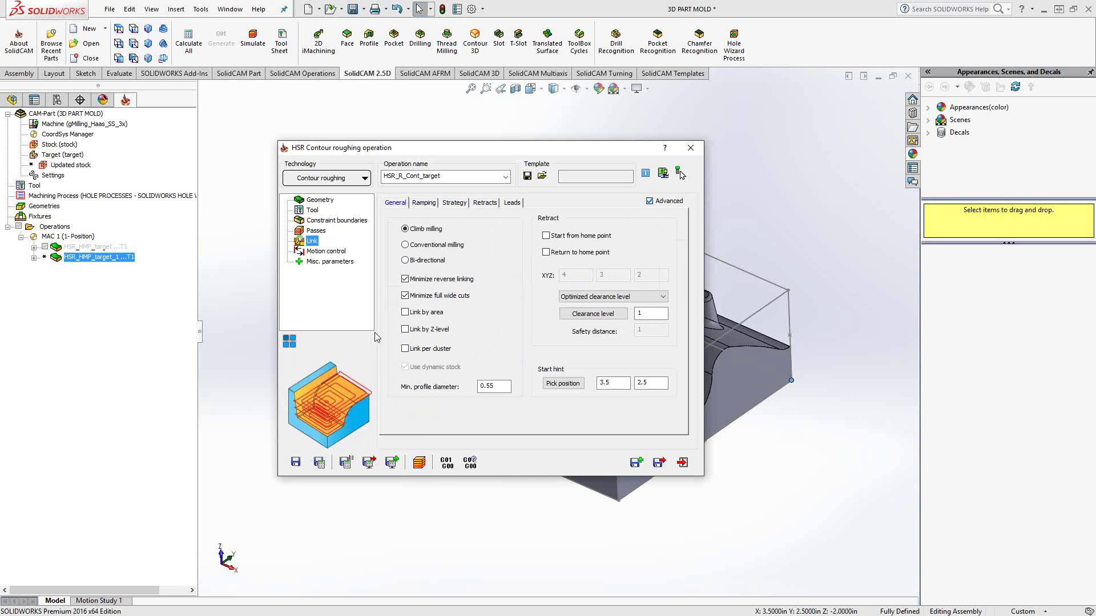
Calculate HSR_R_Cont_target's contour roughing toolpath and orbit the mold to inspect it
left_click(320, 462)
left_click(691, 148)
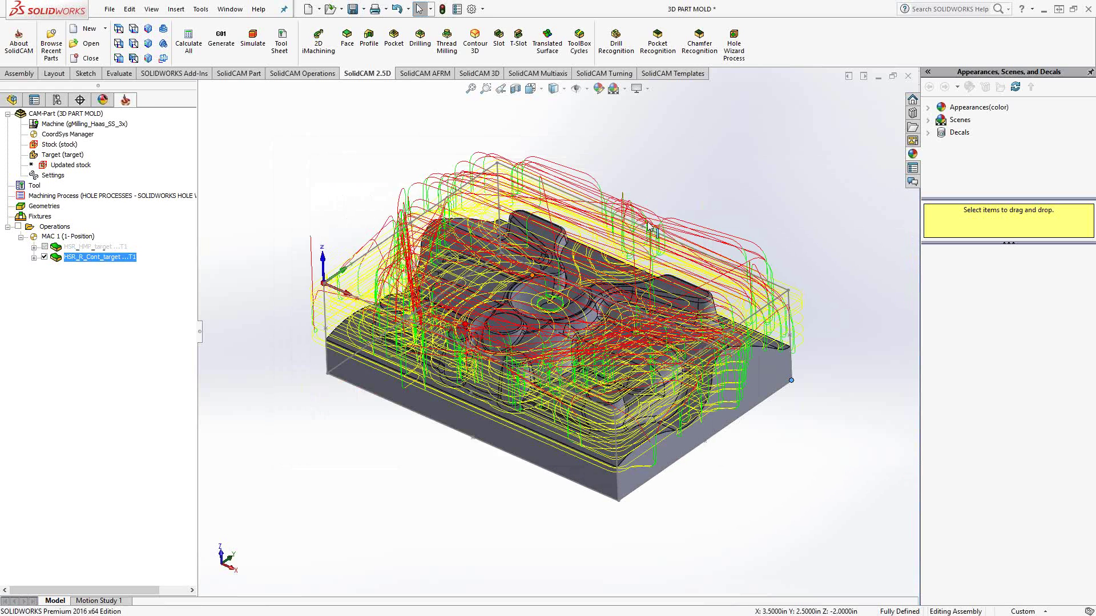
middle_click_drag(534, 336, 496, 359)
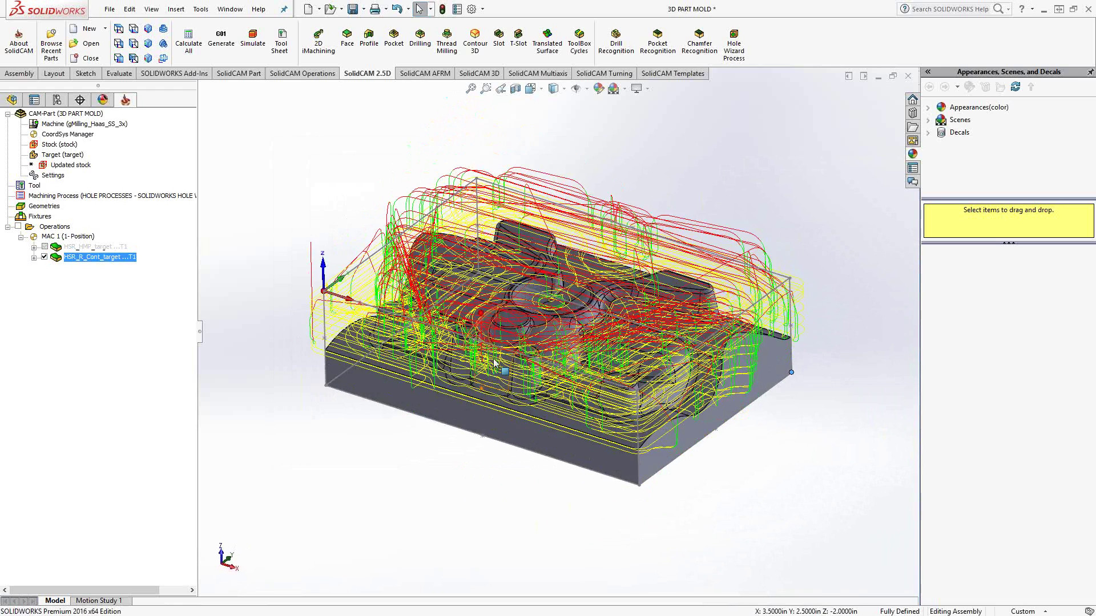
mouse_move(444, 269)
middle_mouse_down()
mouse_move(437, 285)
mouse_move(434, 254)
middle_mouse_up()
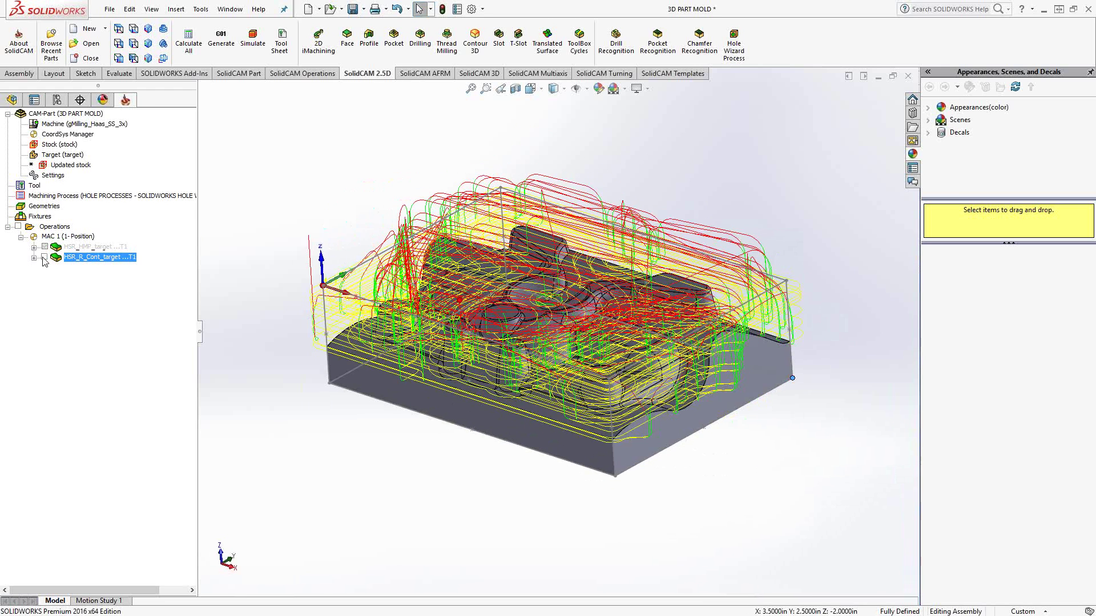
Hide the contour toolpath and save a copy of the HSR_R_Cont_target operation
left_click(44, 257)
key("ctrl+v")
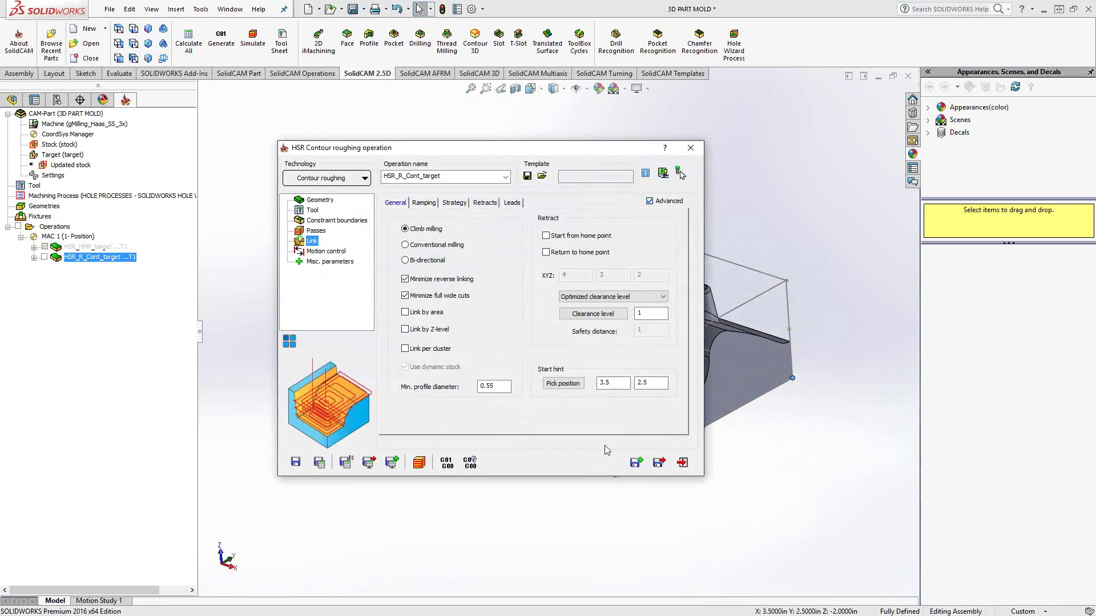
left_click(631, 457)
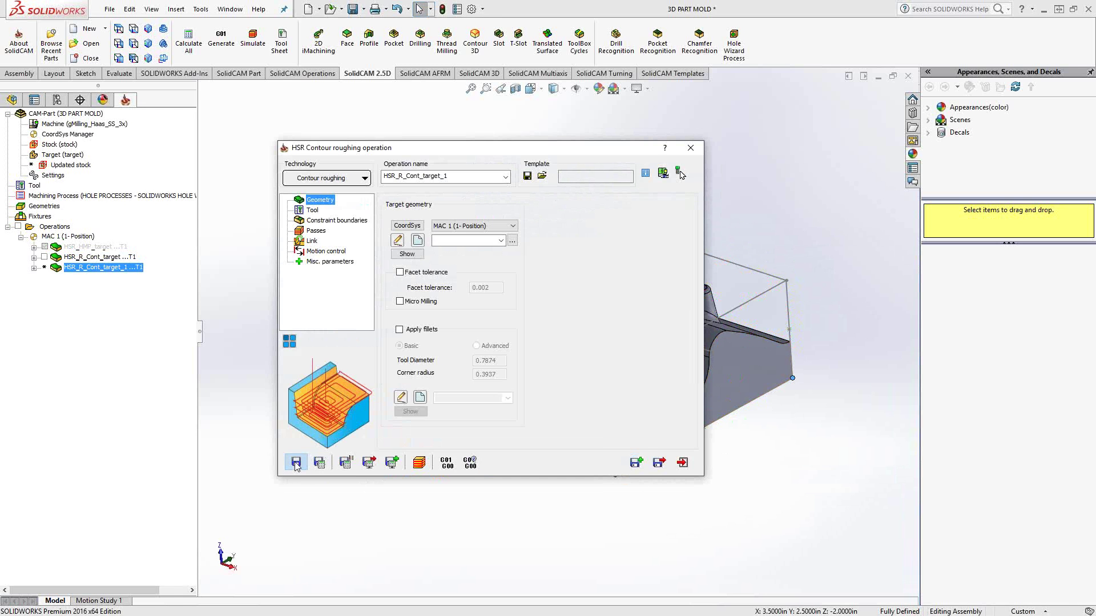
left_click(690, 149)
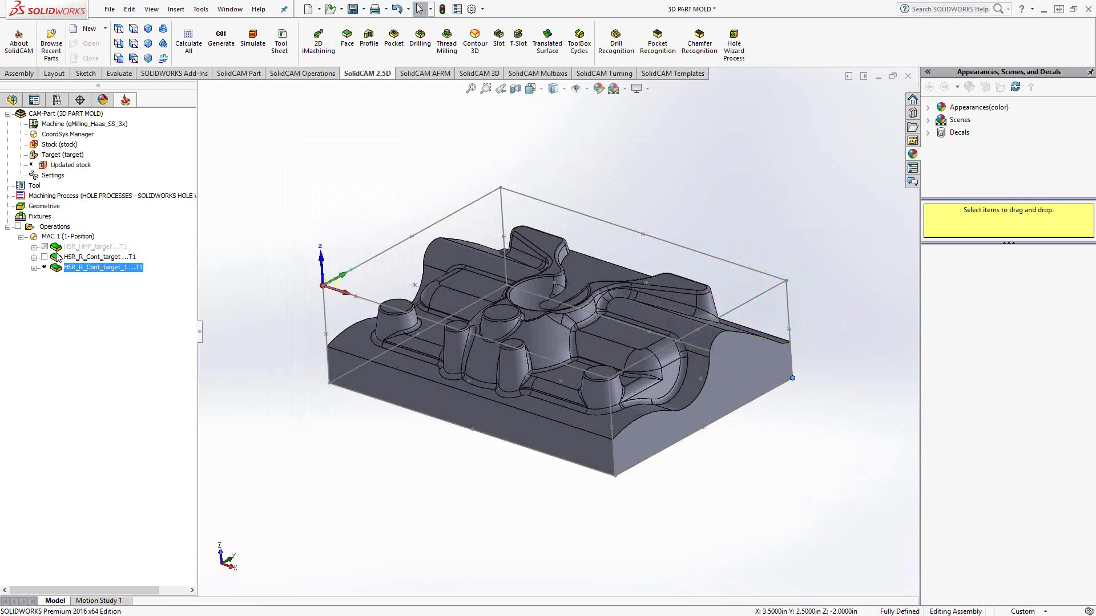
Suppress the original HSR_R_Cont_target and open HSR_R_Cont_target_1 for editing
right_click(78, 258)
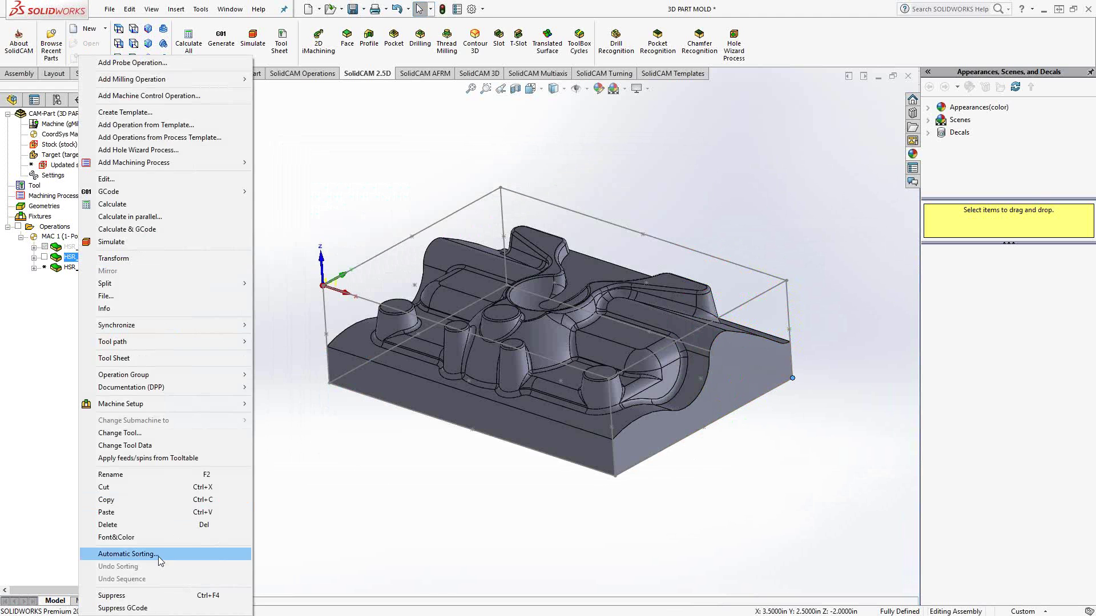
left_click(127, 595)
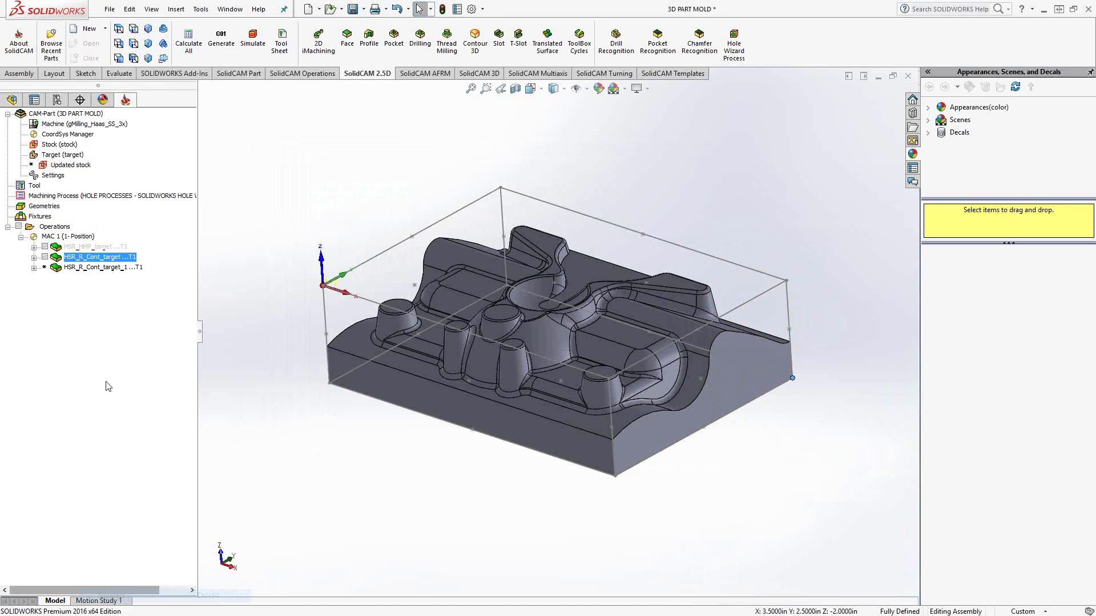
double_click(80, 269)
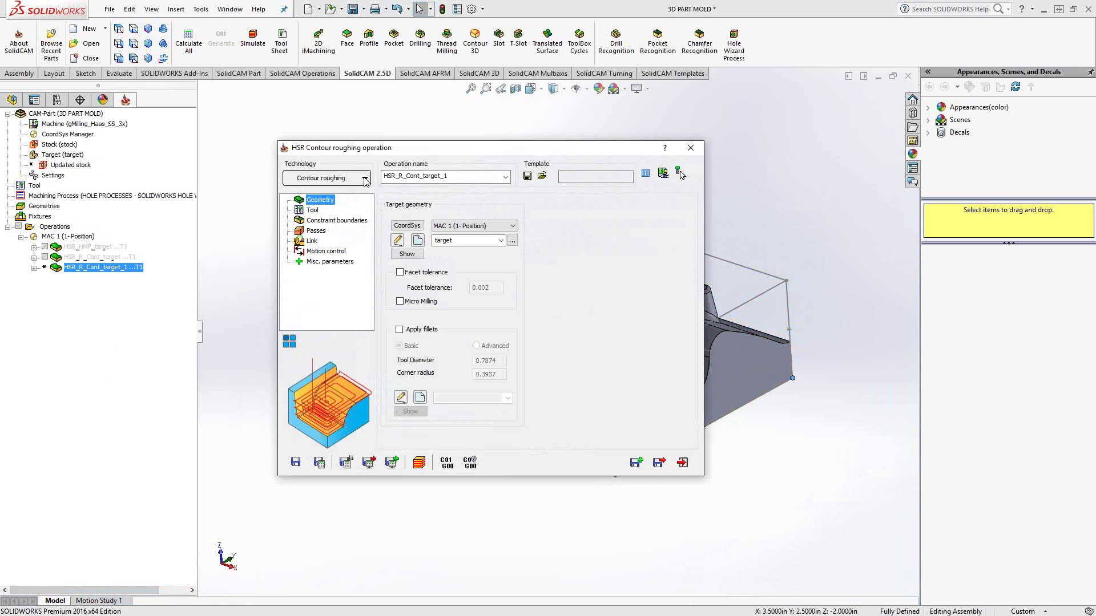
Change the copied operation's technology to Hatch roughing
left_click(366, 179)
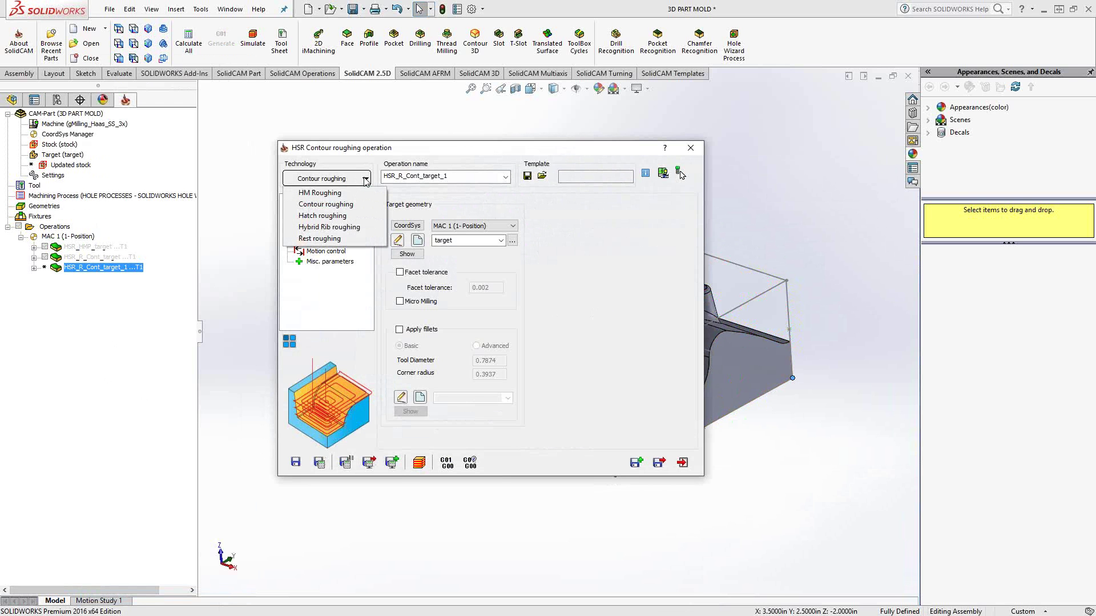
left_click(324, 217)
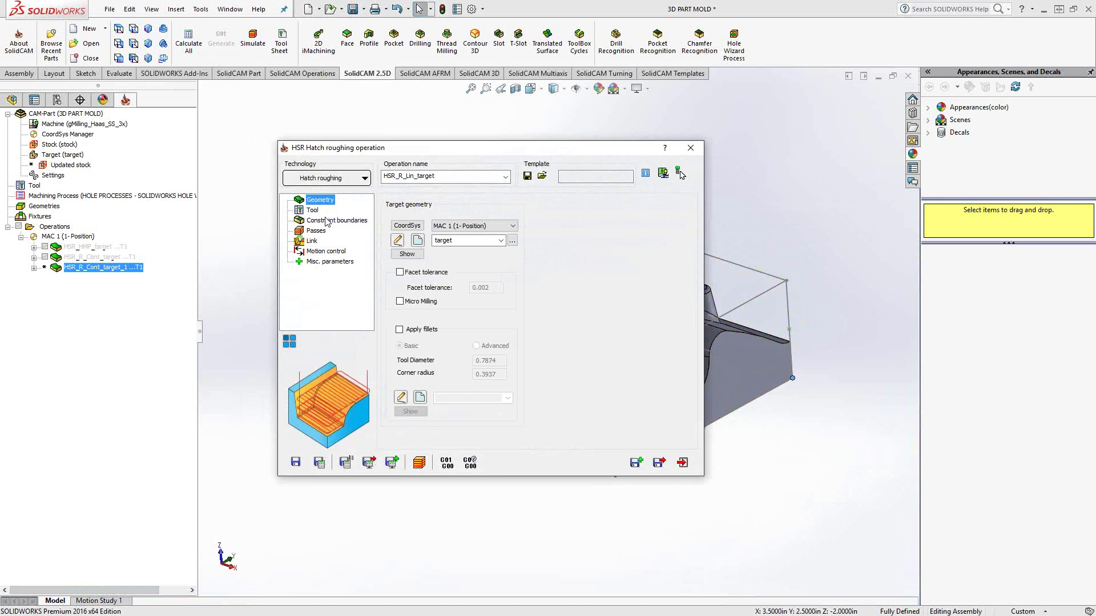
left_click(324, 222)
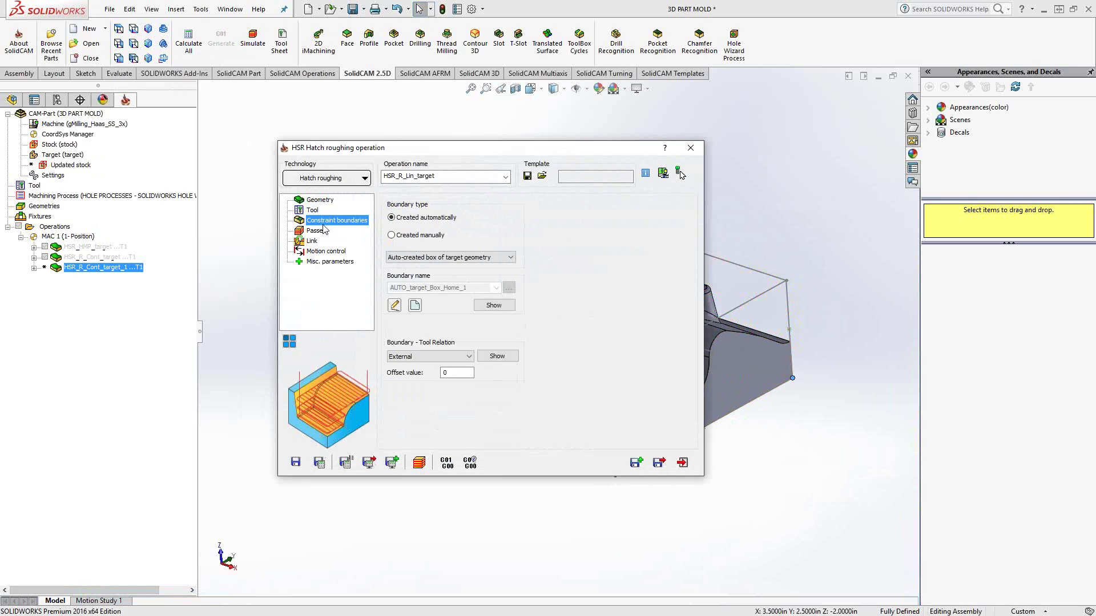
Set a 0.25 step down with Refine corners on, and calculate the Hatch roughing toolpath
left_click(312, 233)
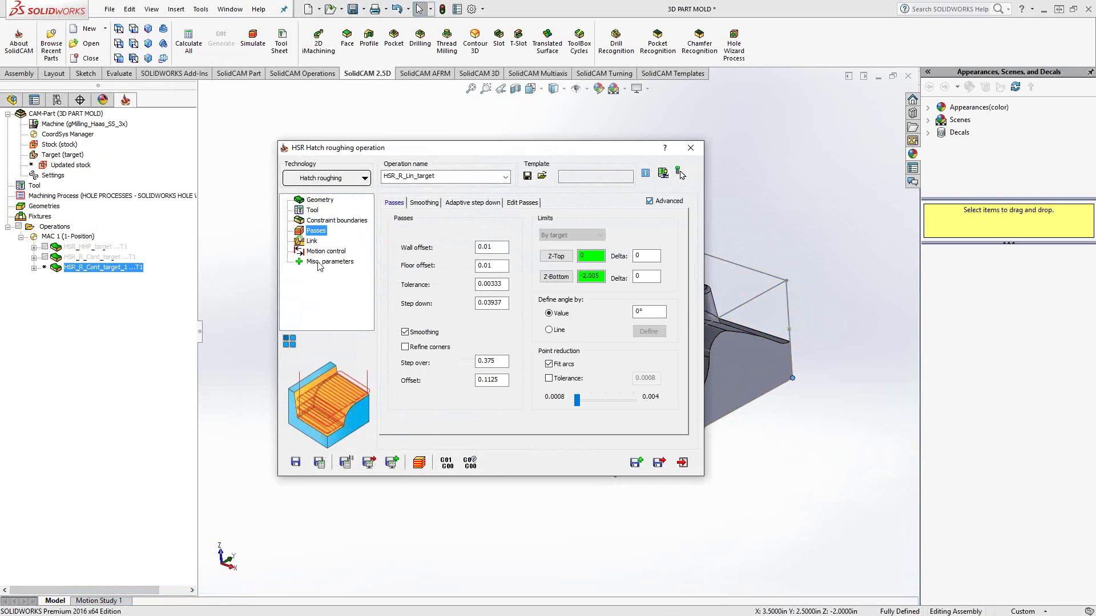
left_click_drag(505, 303, 440, 303)
type(".25")
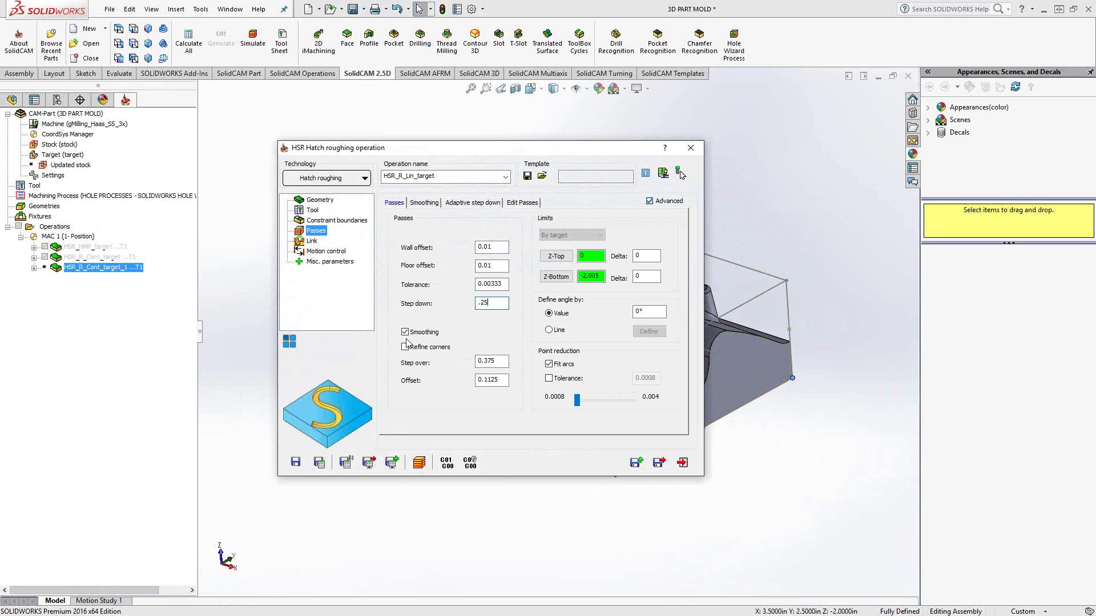
left_click(405, 346)
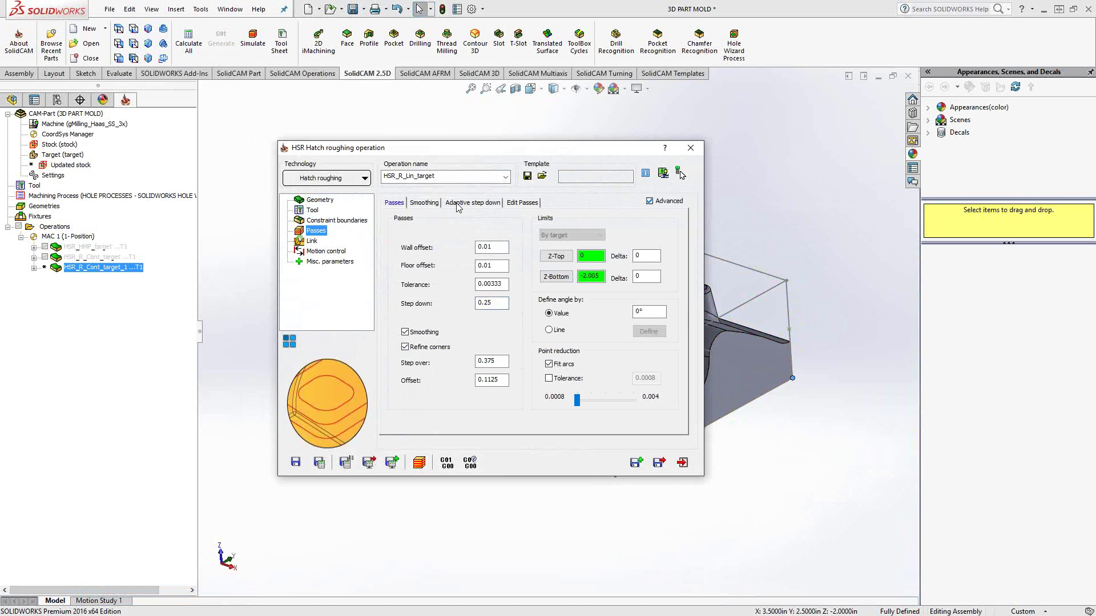
left_click(323, 458)
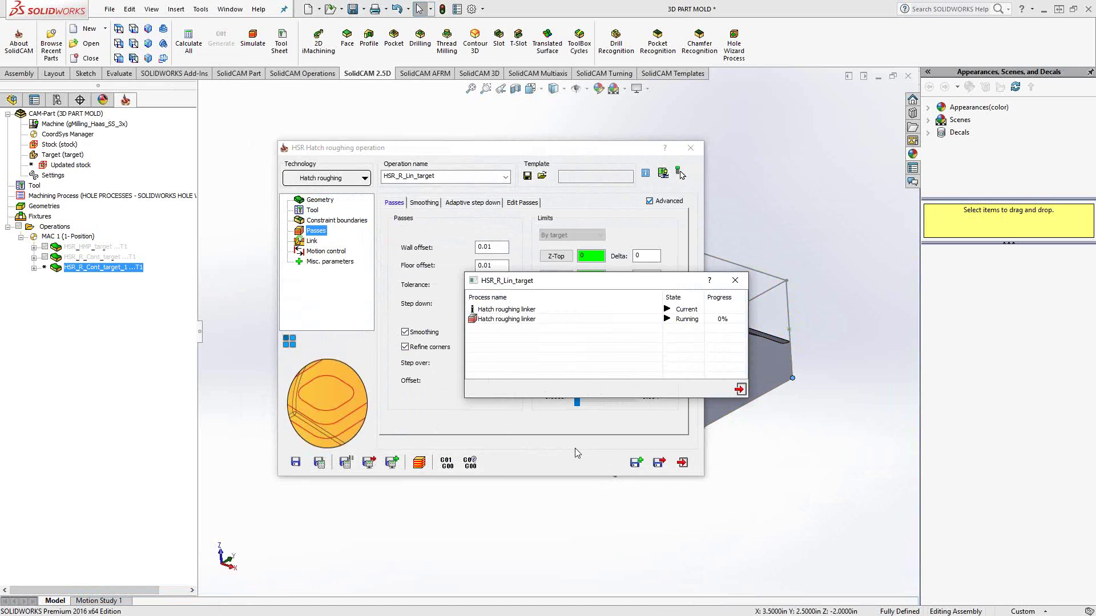
Close the Hatch roughing operation and hide its toolpath in an isometric view
left_click(683, 463)
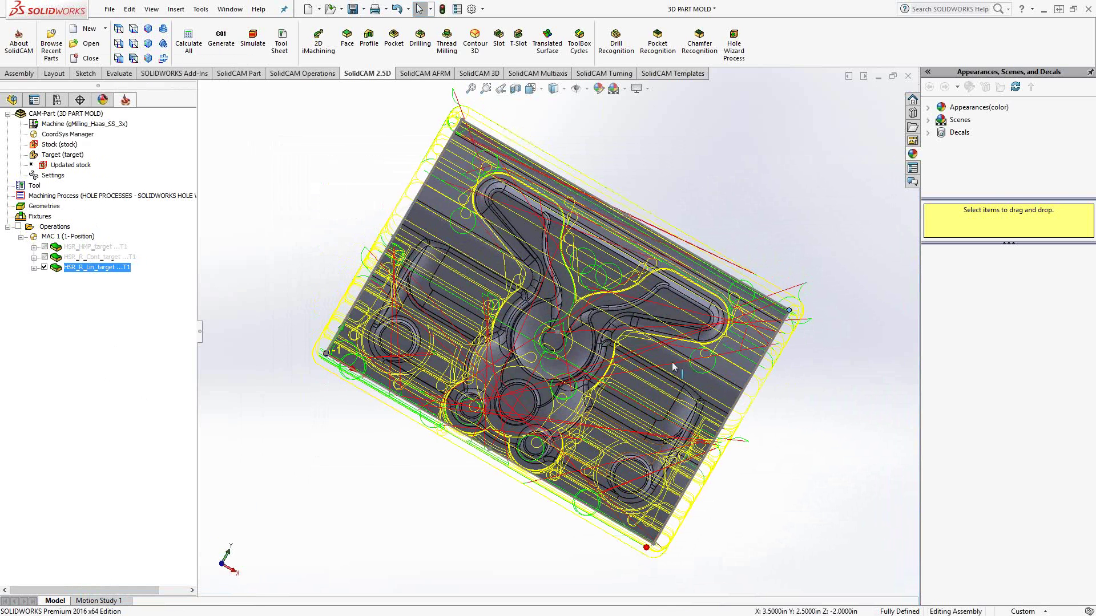
key("ctrl+7")
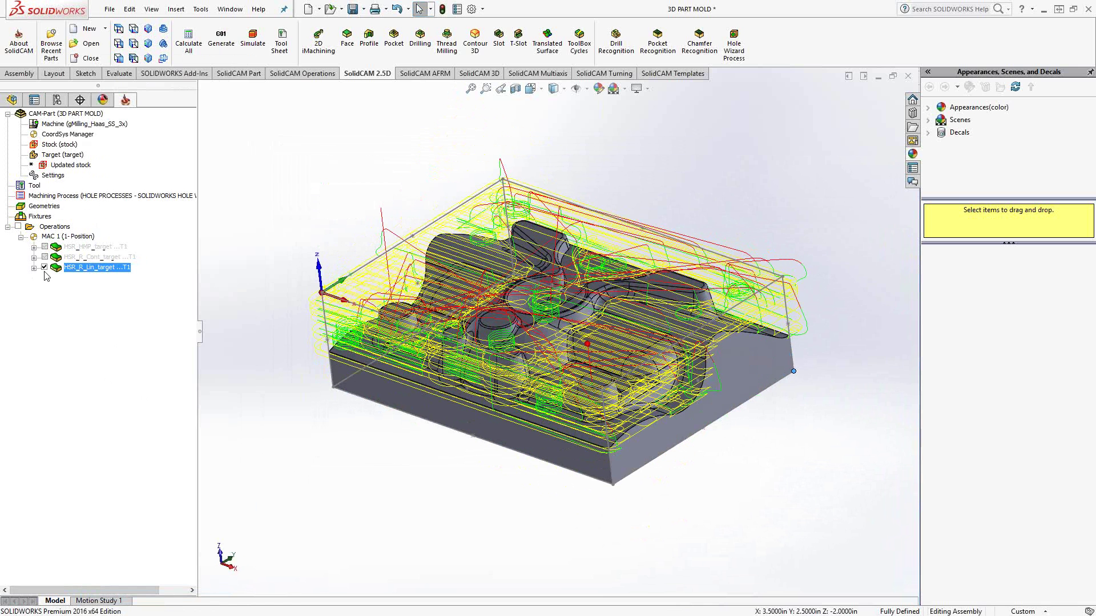
left_click(44, 267)
Suppress HSR_R_Lin_target and unsuppress HSR_HMP_target
right_click(68, 267)
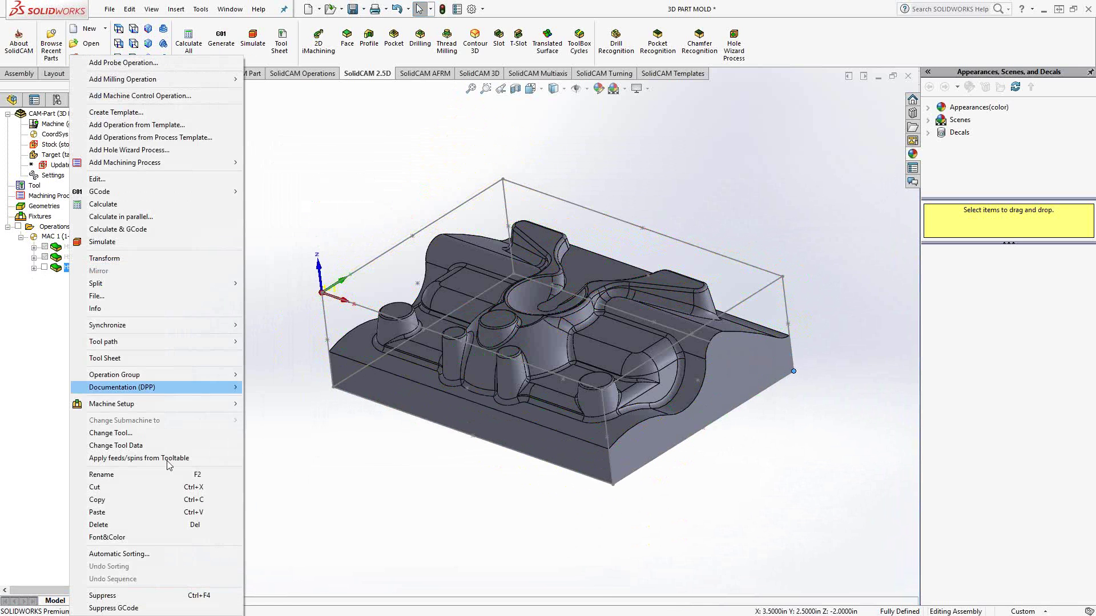
left_click(103, 595)
right_click(87, 248)
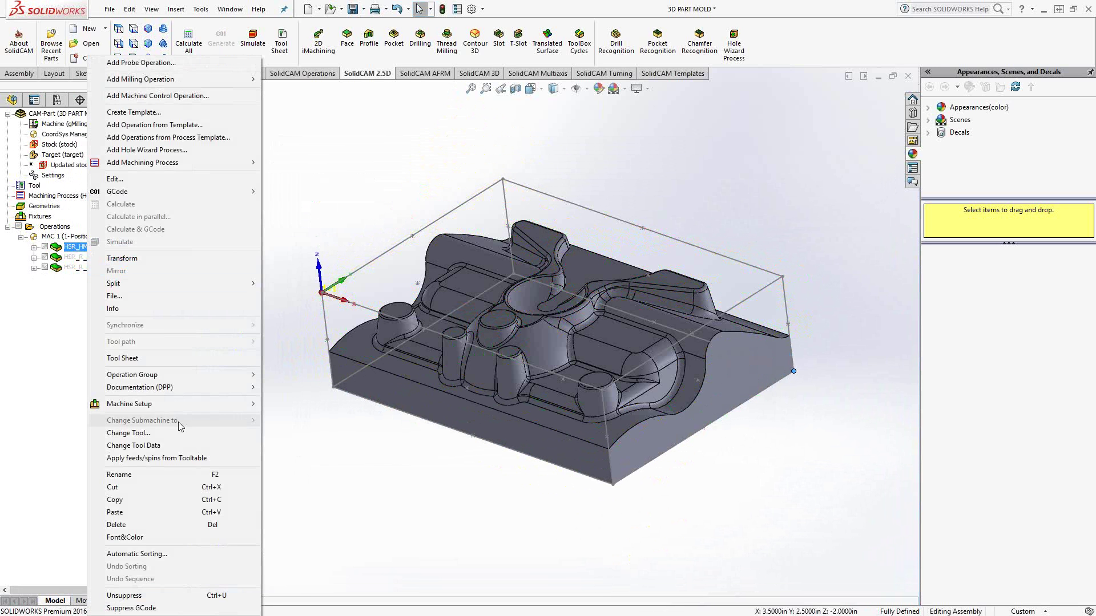
left_click(131, 595)
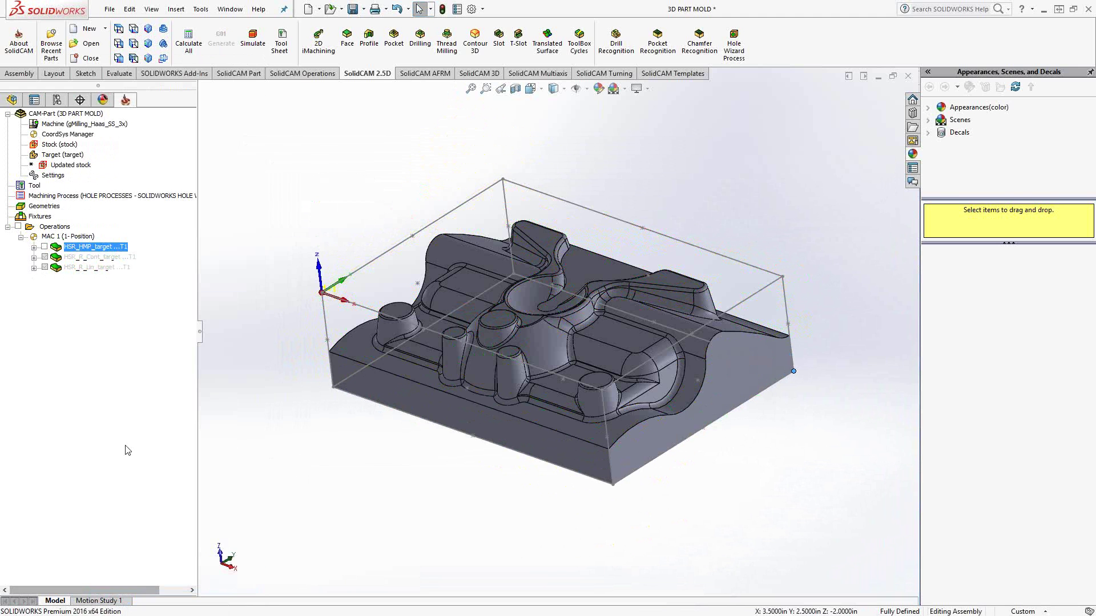
Copy HSR_HMP_target as HSR_RestR_target using Rest roughing, and list its available tools
double_click(95, 248)
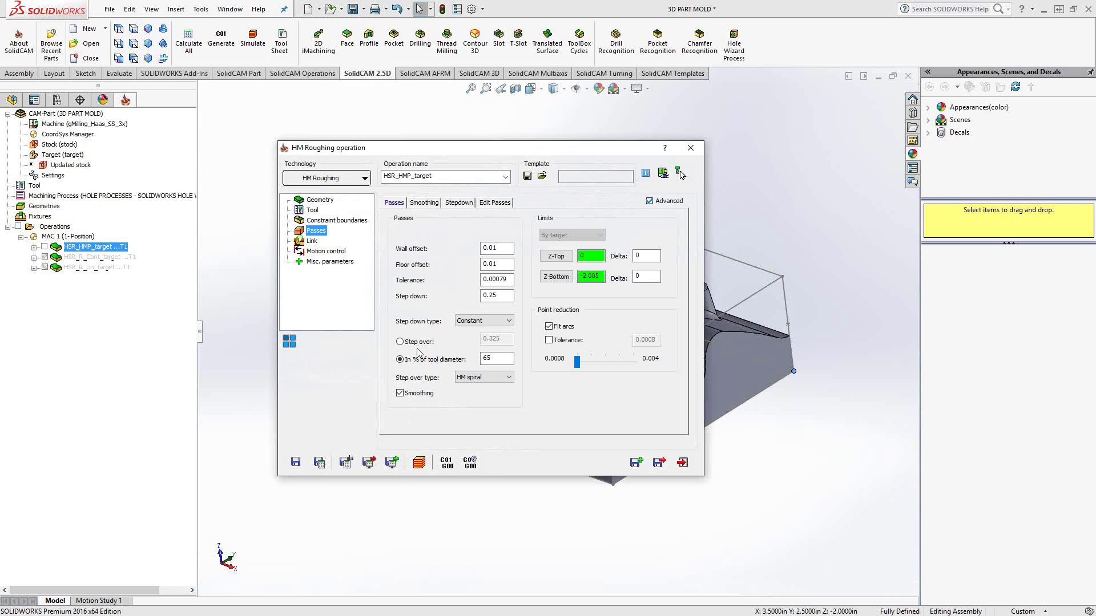
left_click(635, 462)
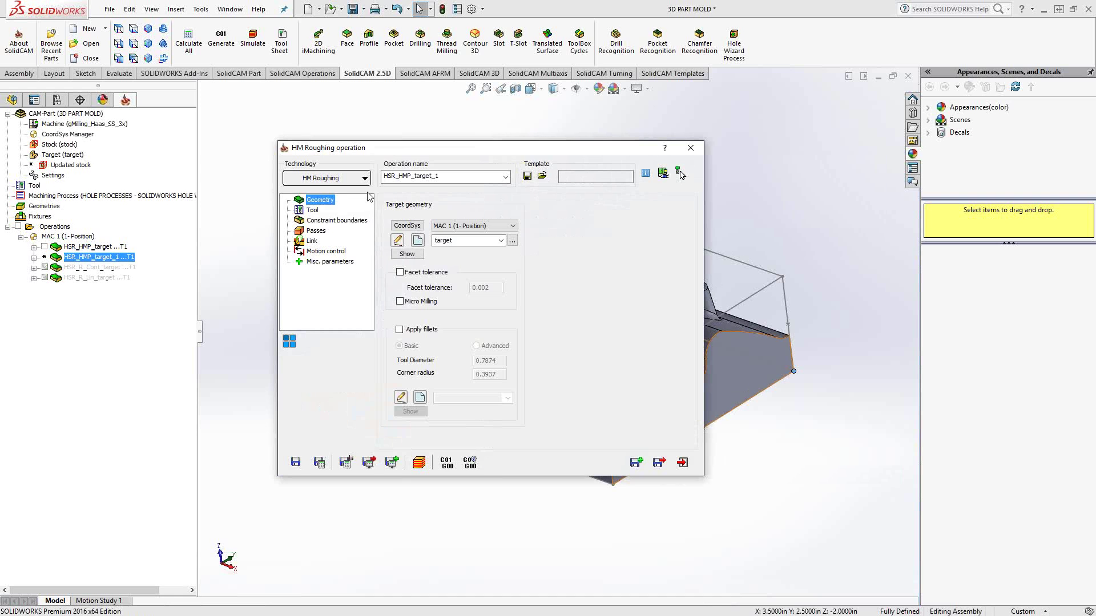
left_click(360, 178)
left_click(330, 242)
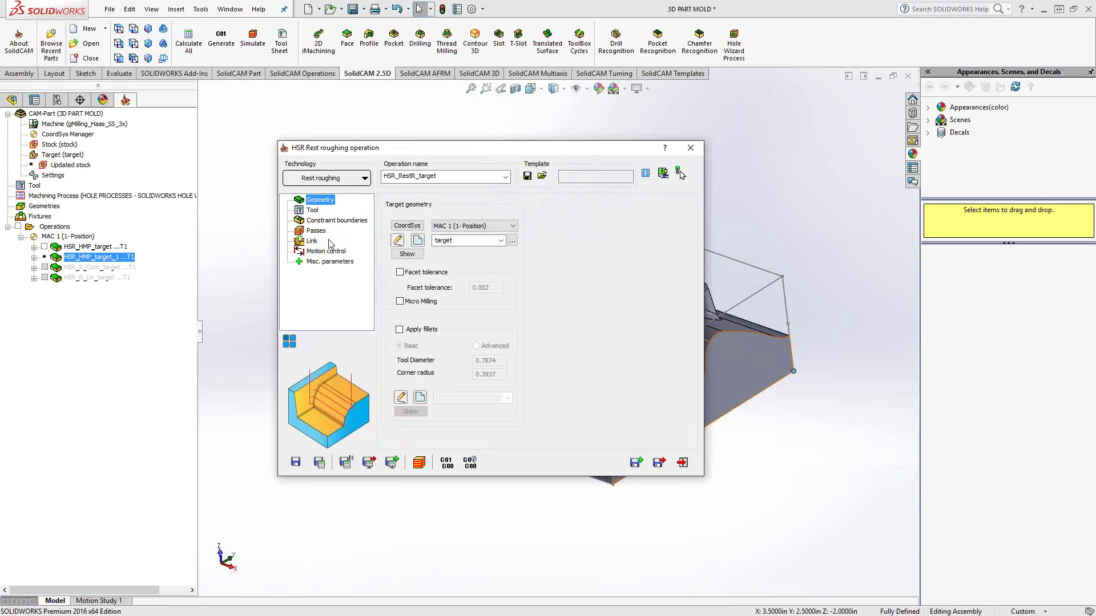
left_click(313, 210)
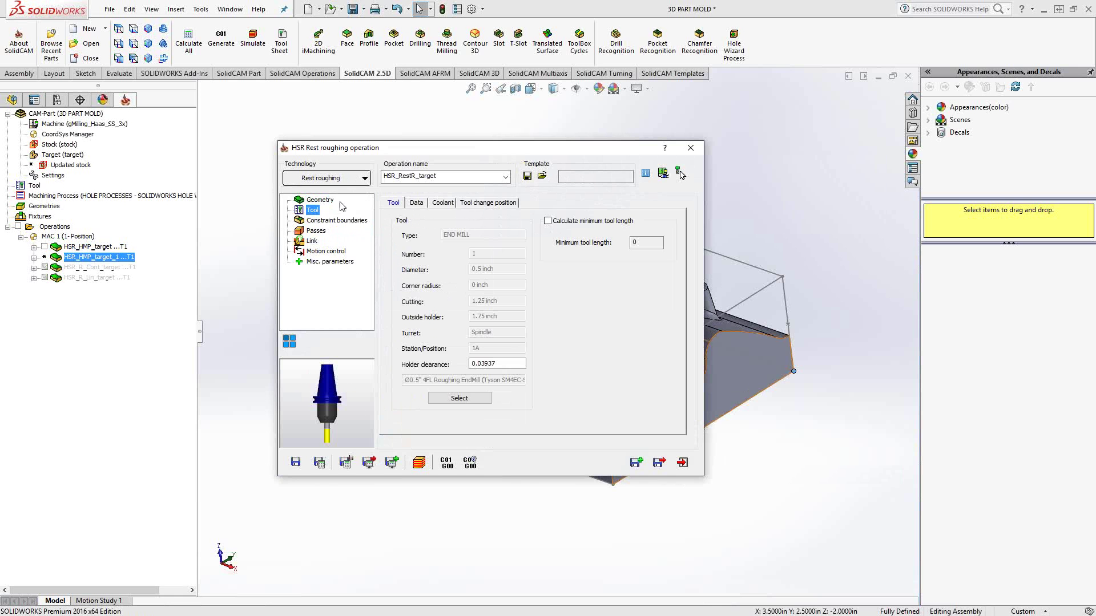
left_click(461, 399)
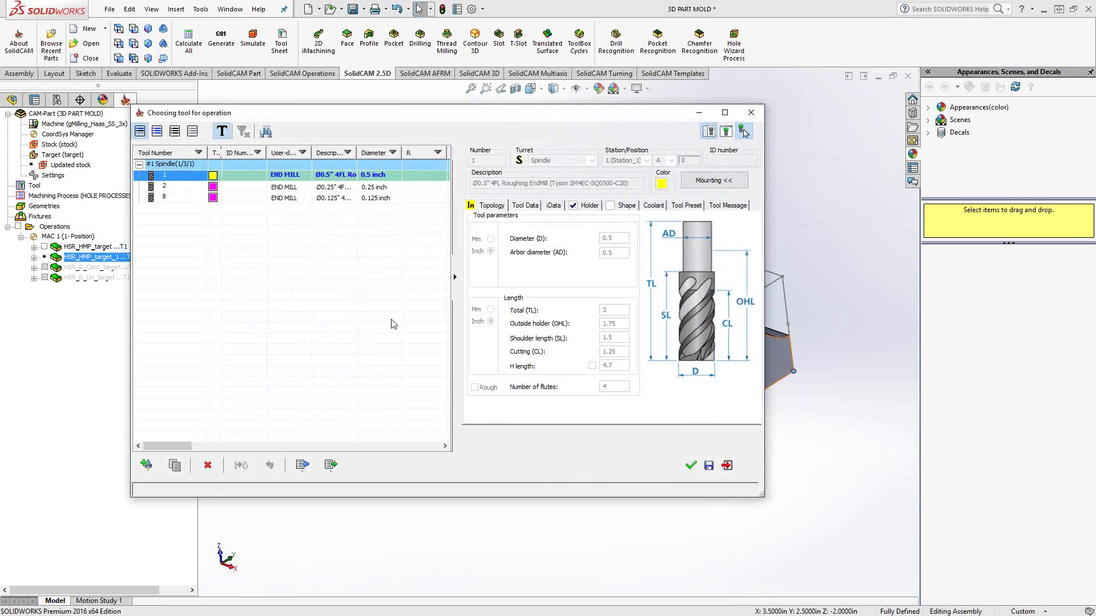
Assign the 0.25 inch end mill to the Rest roughing operation
left_click(291, 187)
left_click(691, 465)
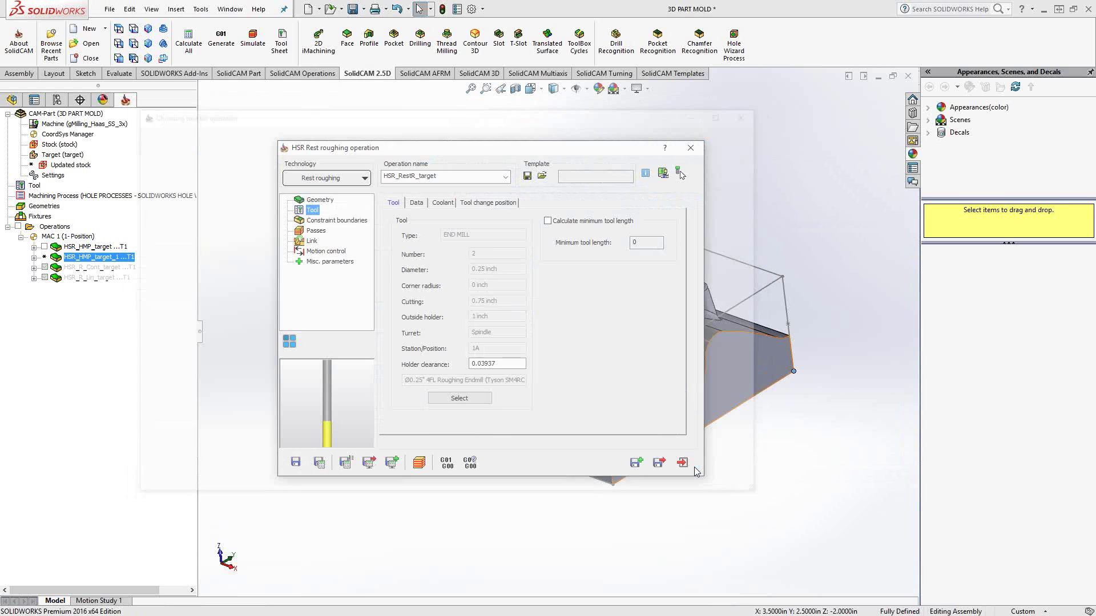
left_click(342, 220)
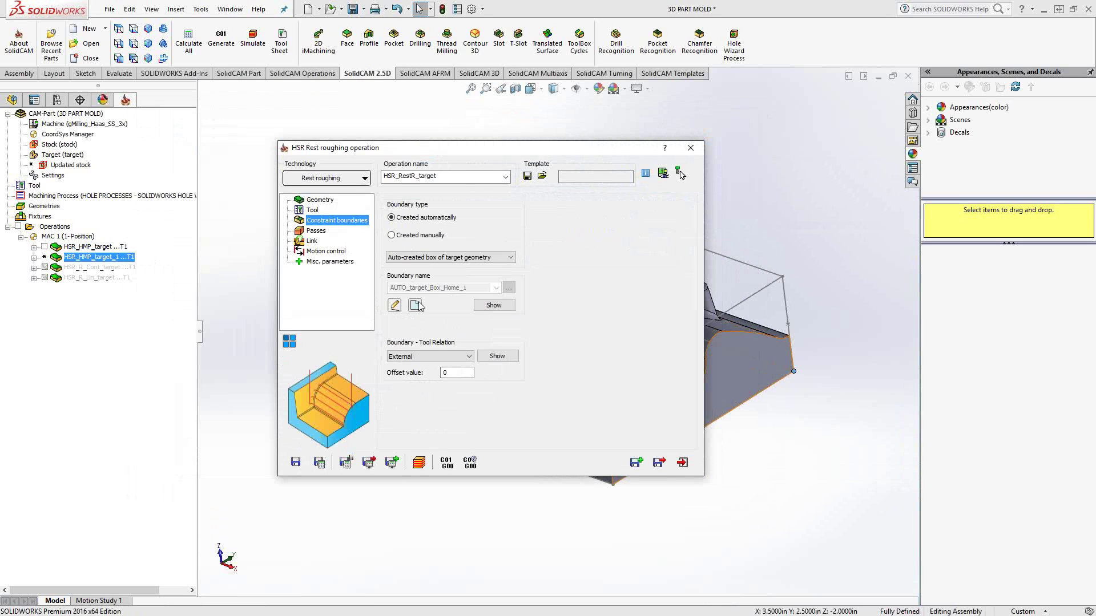
Set a 0.125 step down with Detect core areas and Refine corners enabled
left_click(316, 230)
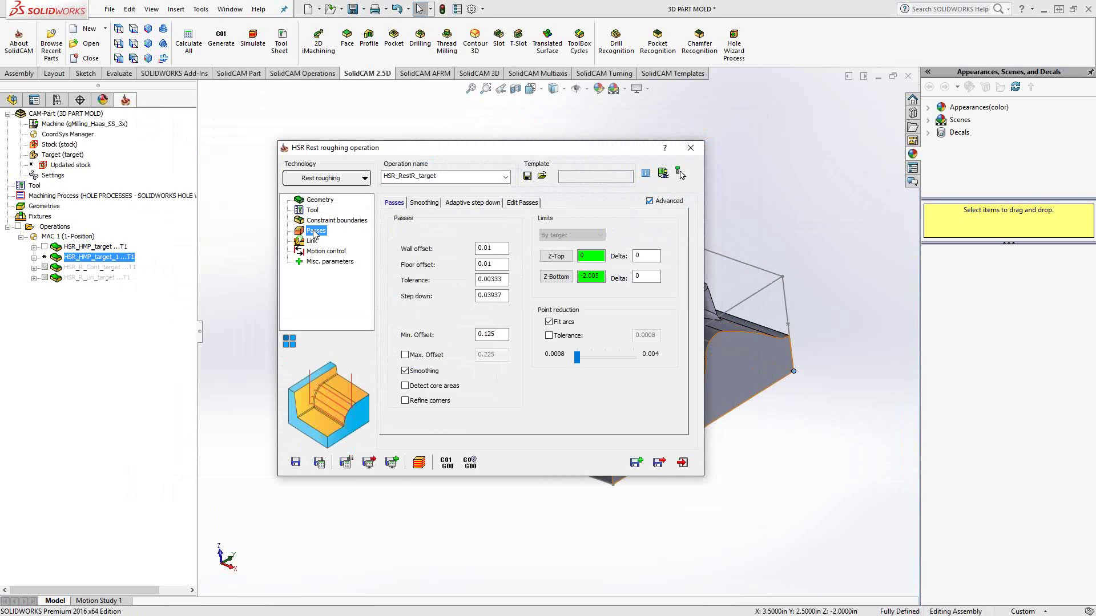
left_click_drag(502, 295, 451, 302)
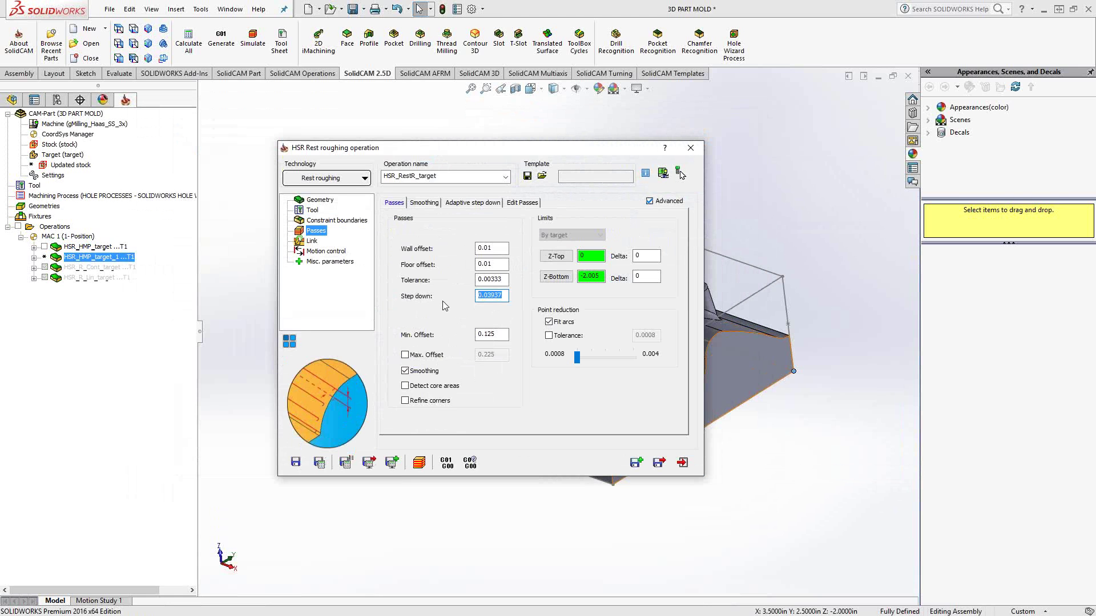
type(".125")
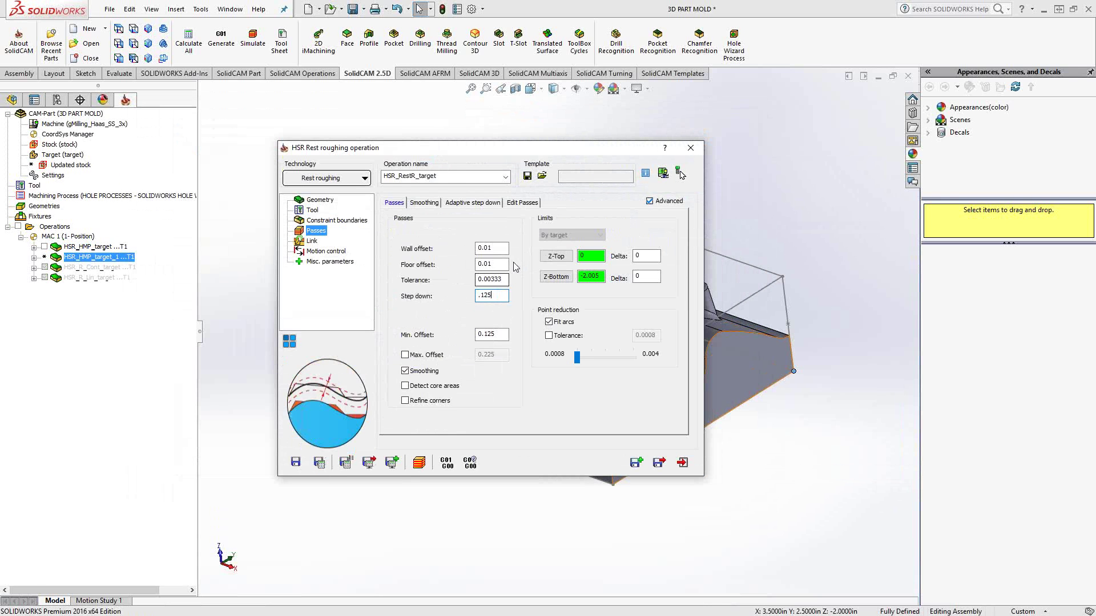
left_click(405, 387)
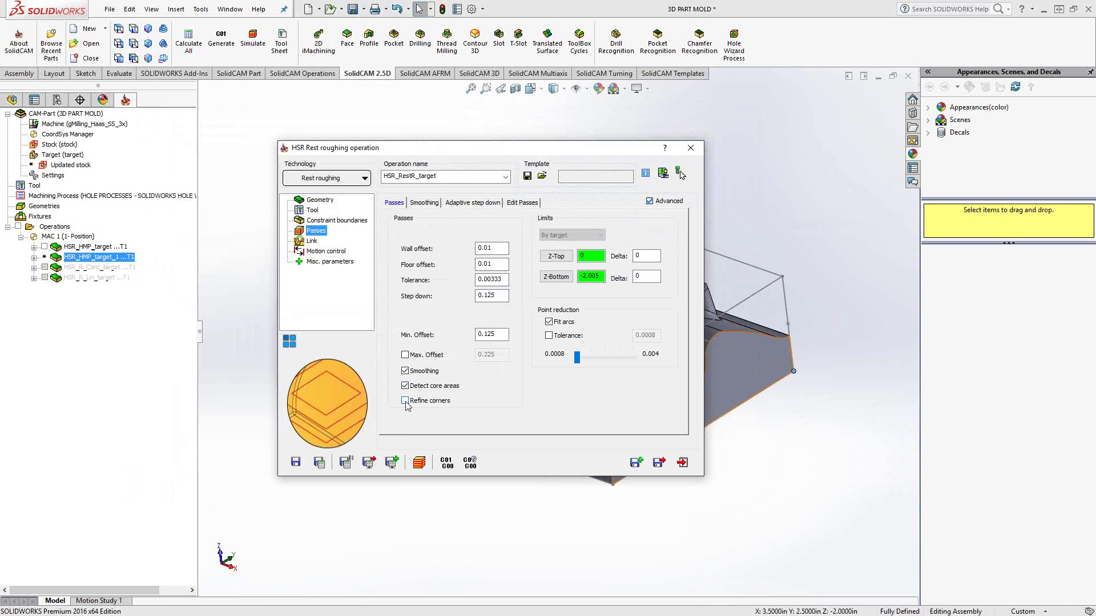
left_click(405, 400)
Calculate HSR_RestR_target's rest roughing toolpath and view it over the mold
left_click(319, 463)
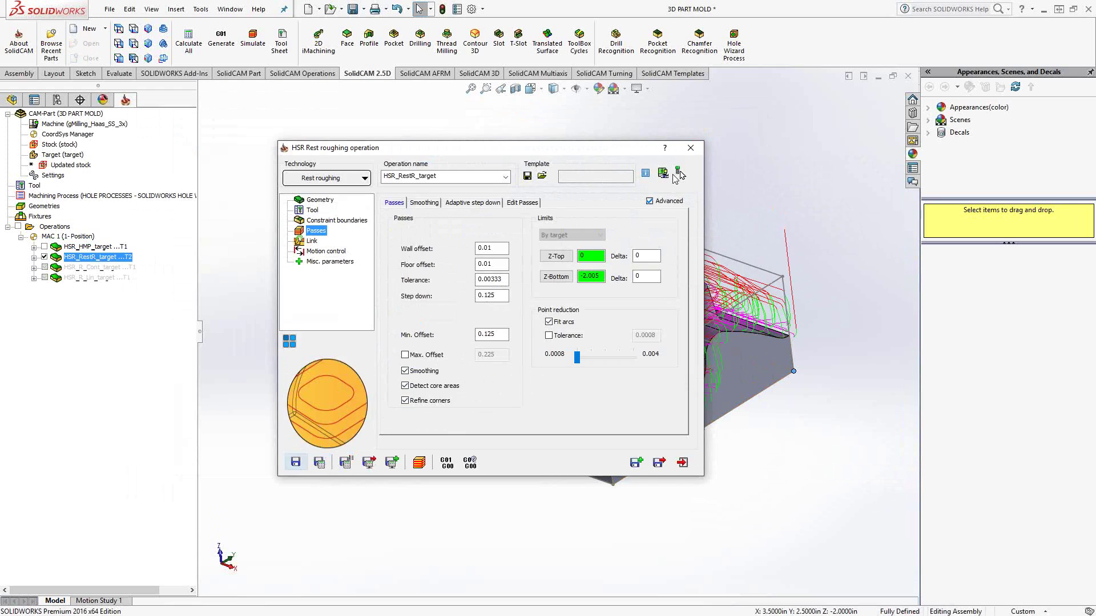
left_click(690, 147)
middle_click_drag(496, 320, 562, 330)
scroll(562, 330, "down", 2)
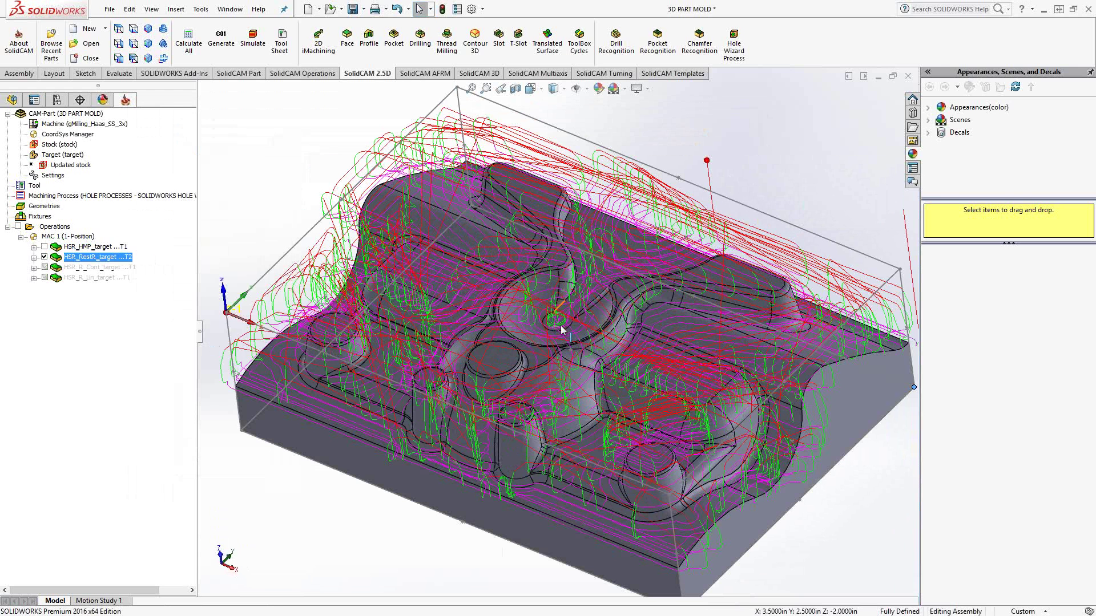
left_click(45, 257)
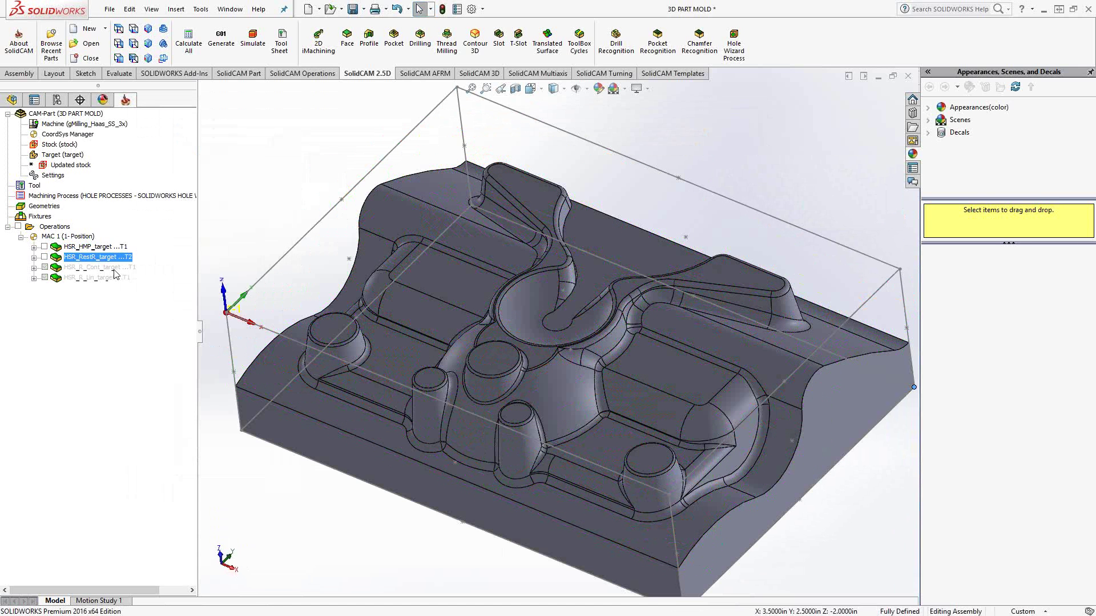
left_click(45, 258)
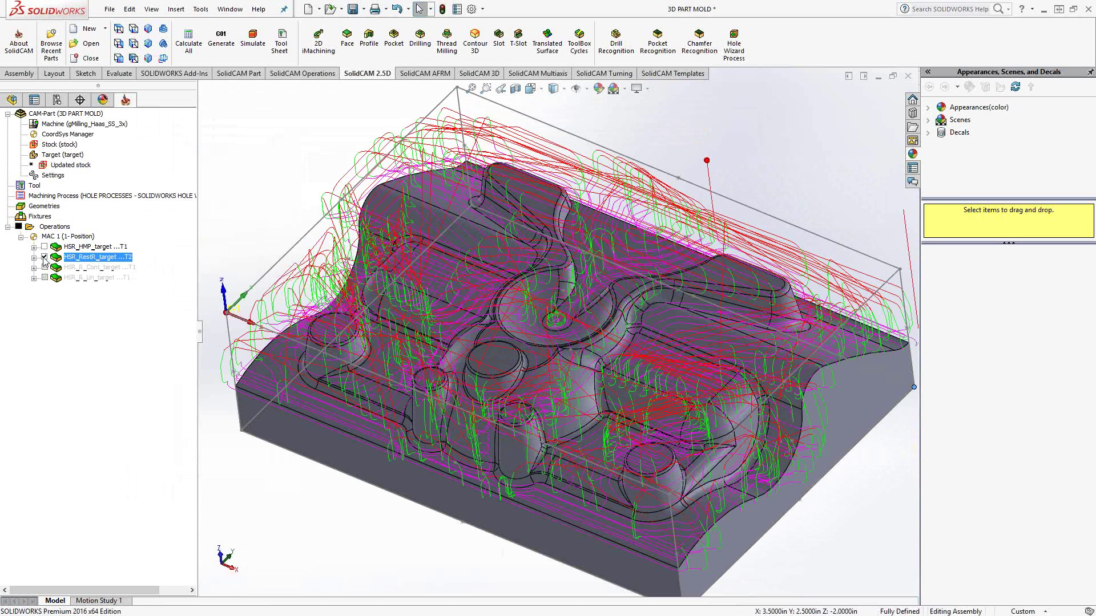
Uncheck HSR_RestR_target to hide its toolpath and zoom out on the bare mold
left_click(44, 257)
scroll(557, 339, "up", 3)
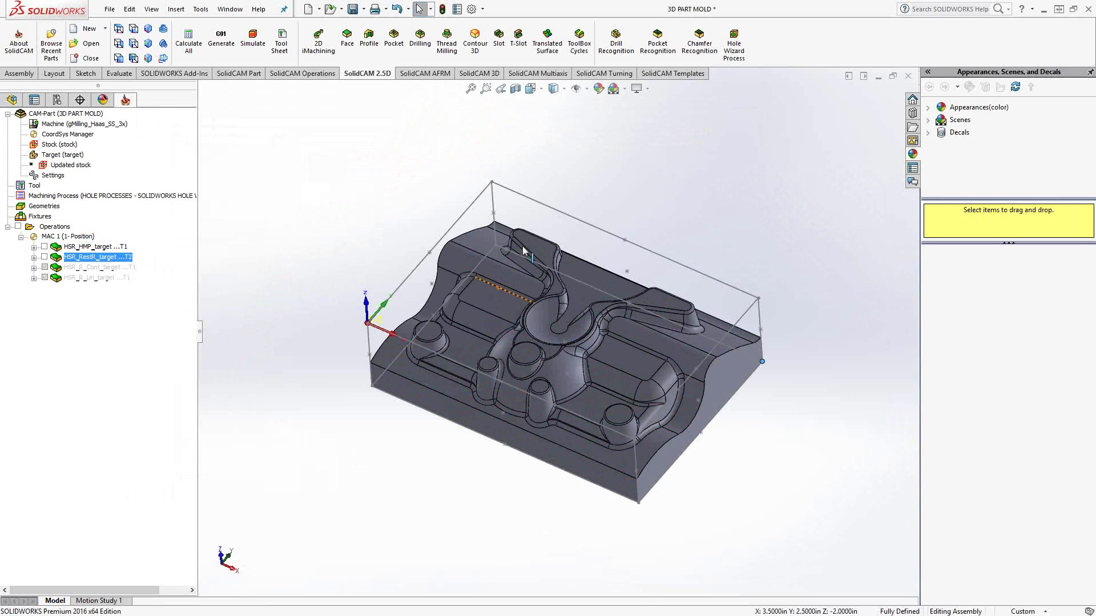